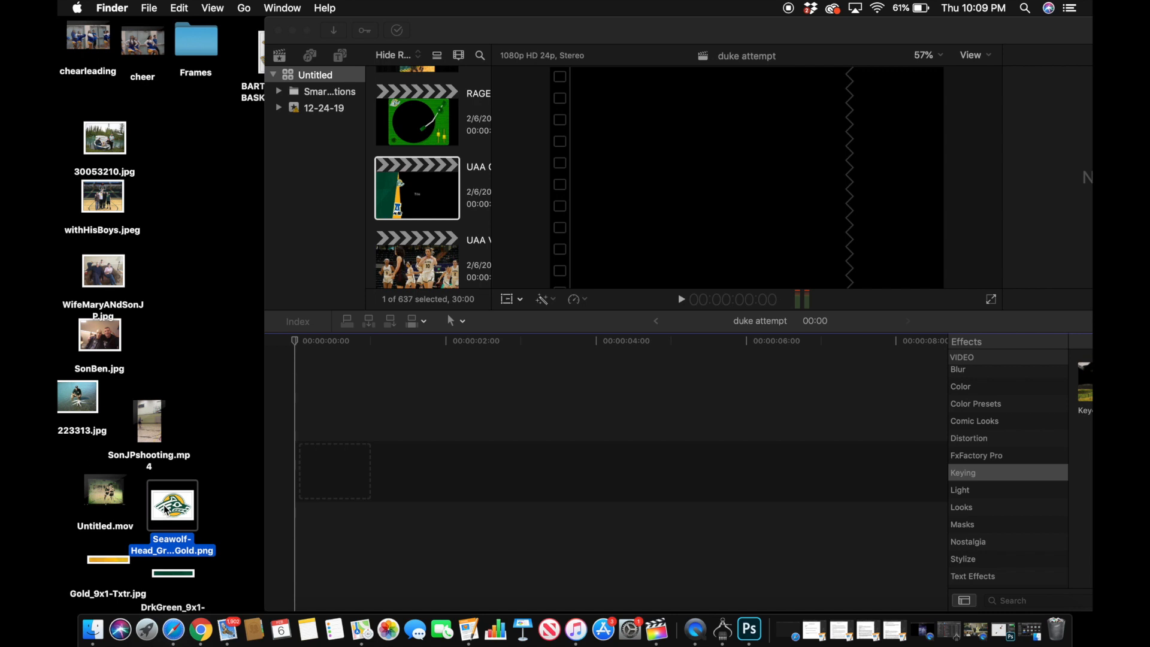
Preview the desktop images Gold_9x1-Txtr.jpg and DrkGreen_9x1-Txtr.jpg and close each one.
left_click(455, 34)
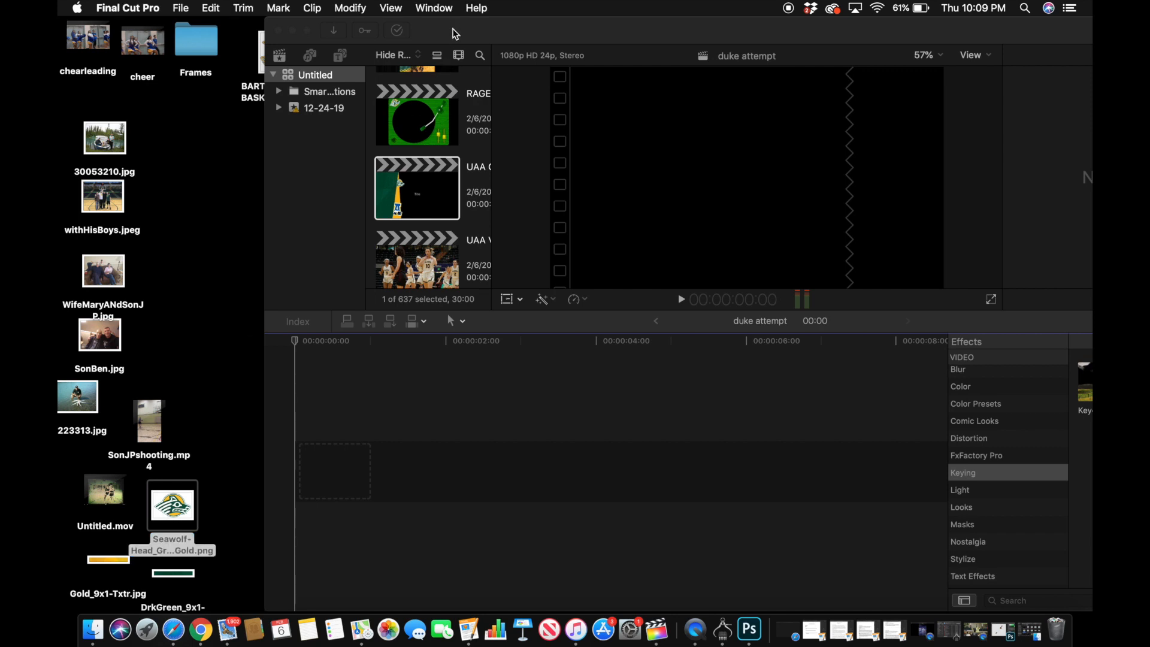
left_click_drag(453, 33, 419, 34)
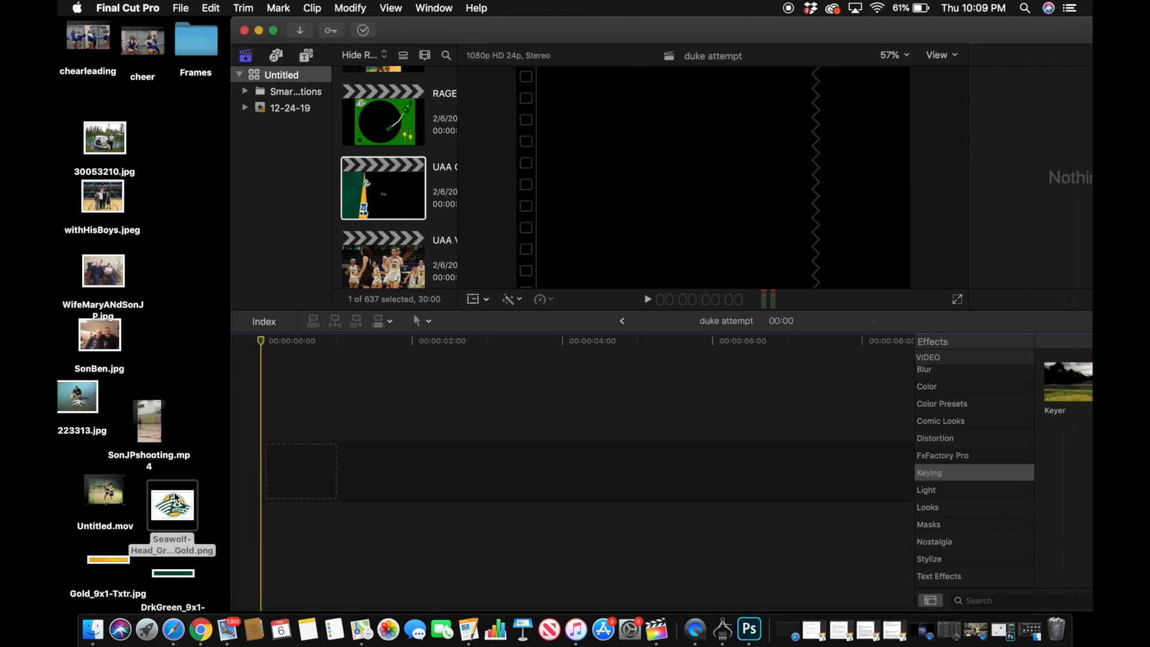
double_click(116, 561)
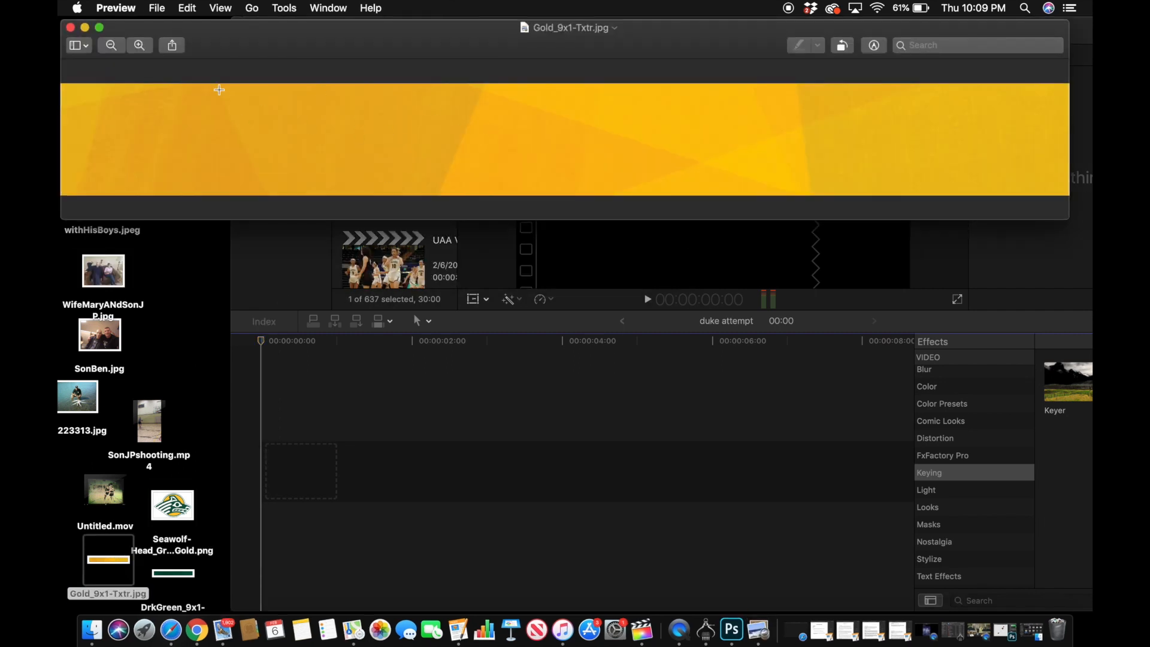
left_click(70, 27)
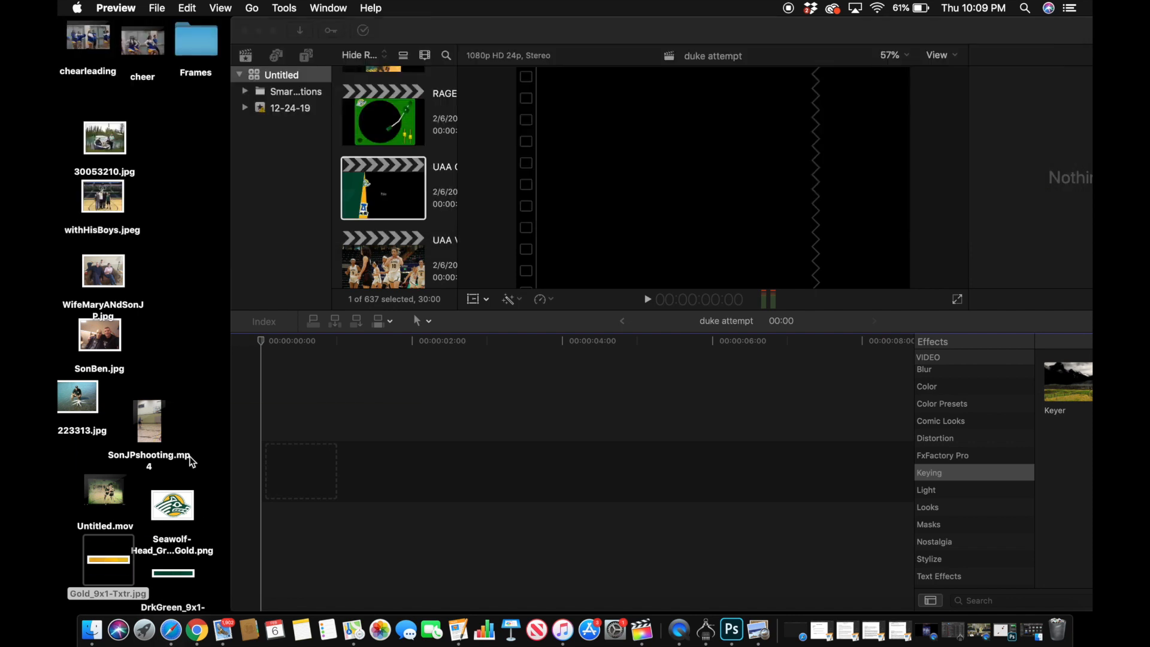
double_click(171, 564)
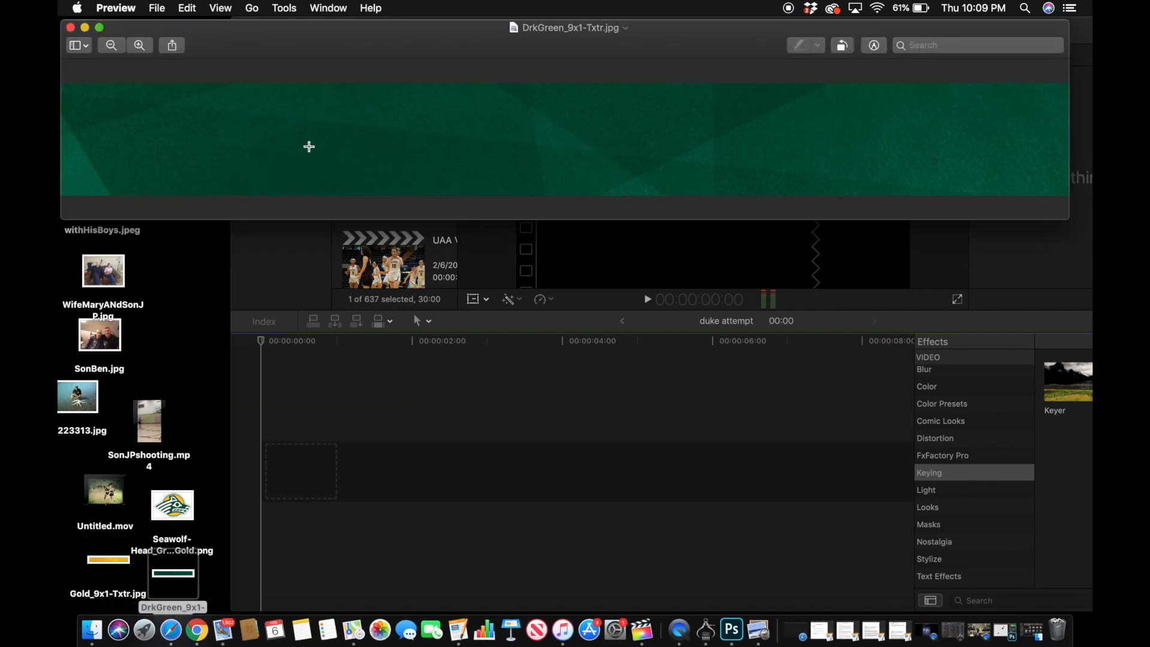
left_click(70, 27)
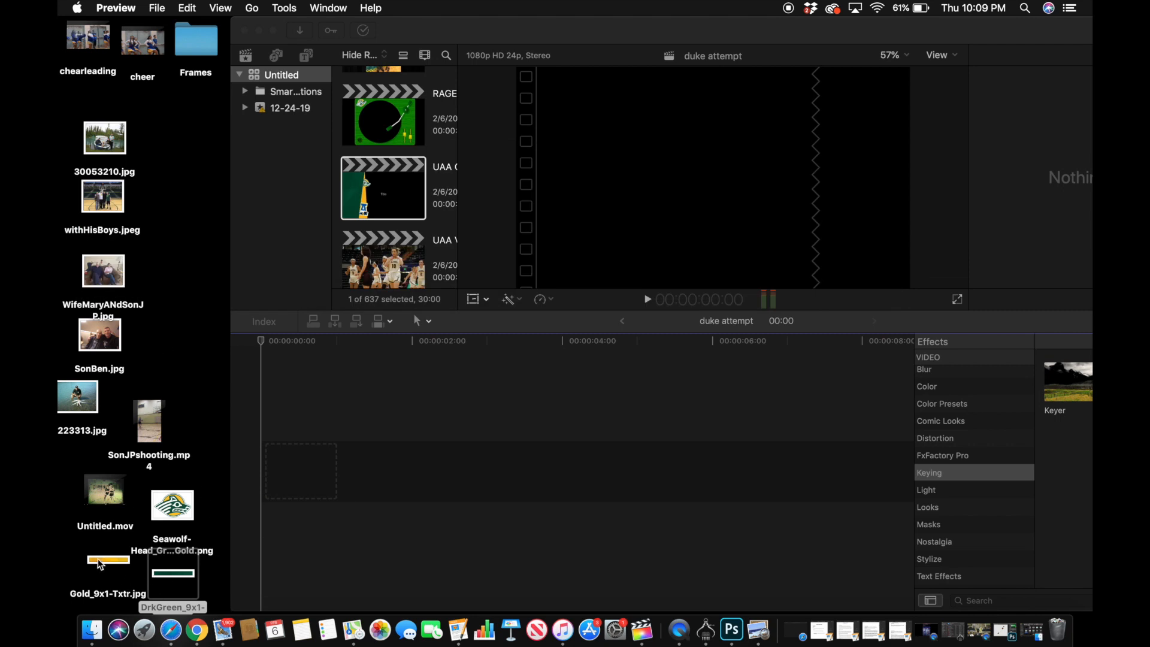
Add Gold_9x1-Txtr.jpg from the desktop to the start of the empty timeline and trim the clip to 04:21.
left_click_drag(96, 562, 267, 424)
left_click_drag(545, 39, 469, 34)
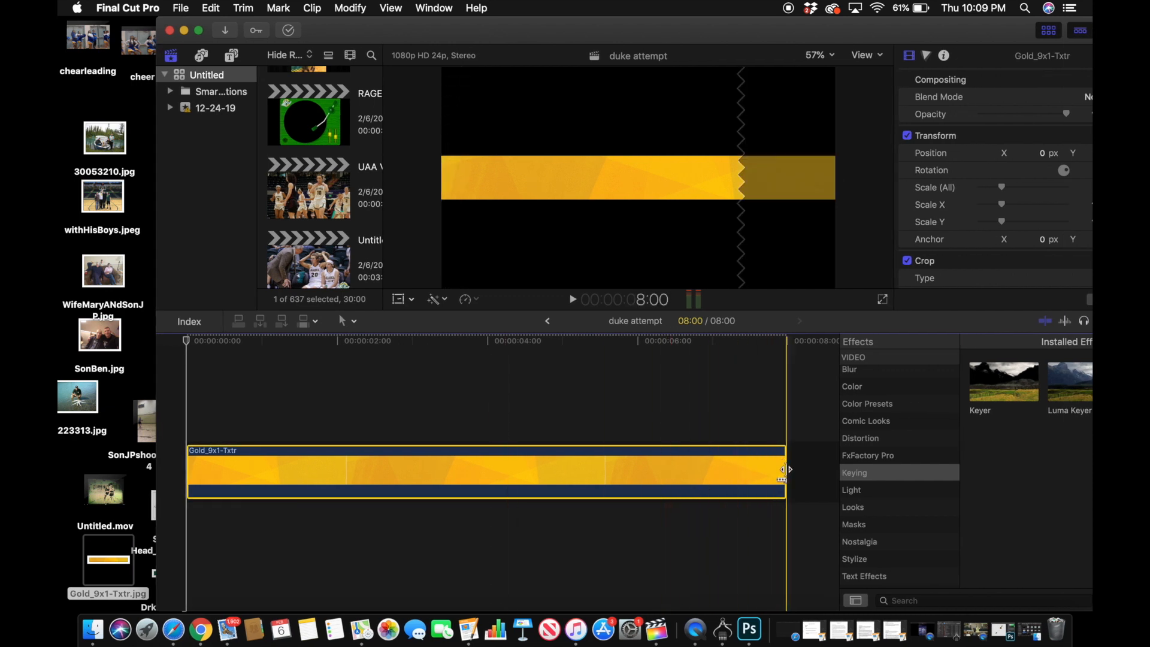
left_click_drag(784, 467, 549, 471)
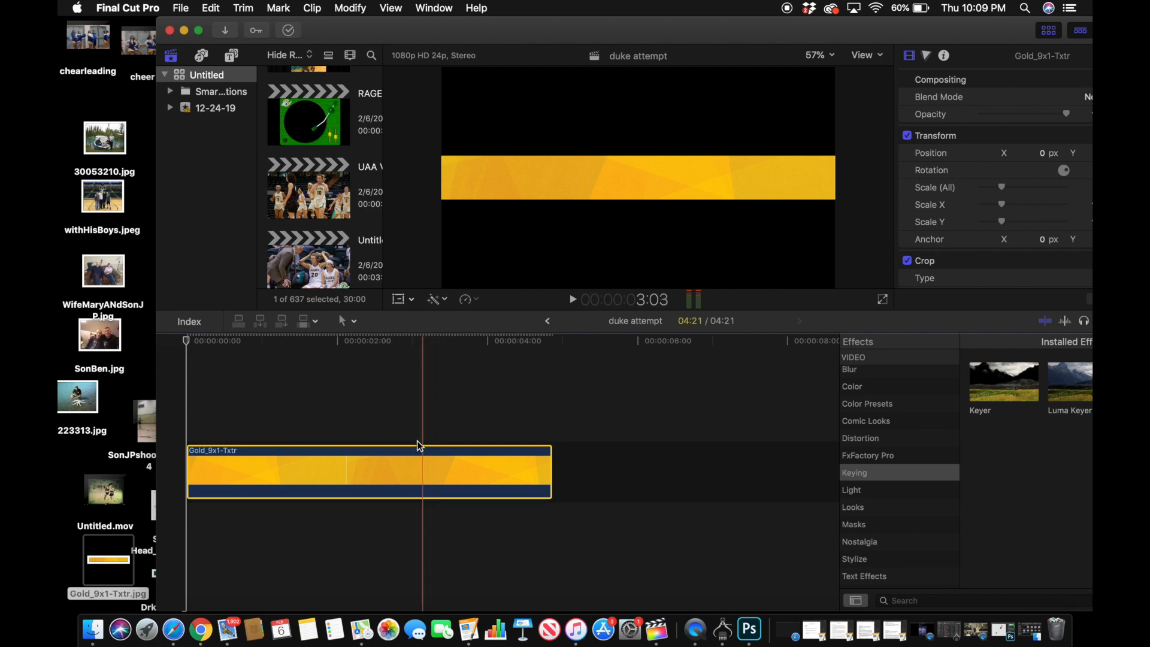
Transform the gold texture into a slanted band on the frame's left edge: rotation -96.8°, X position -868.2 px, scale 349%.
left_click(382, 343)
double_click(535, 35)
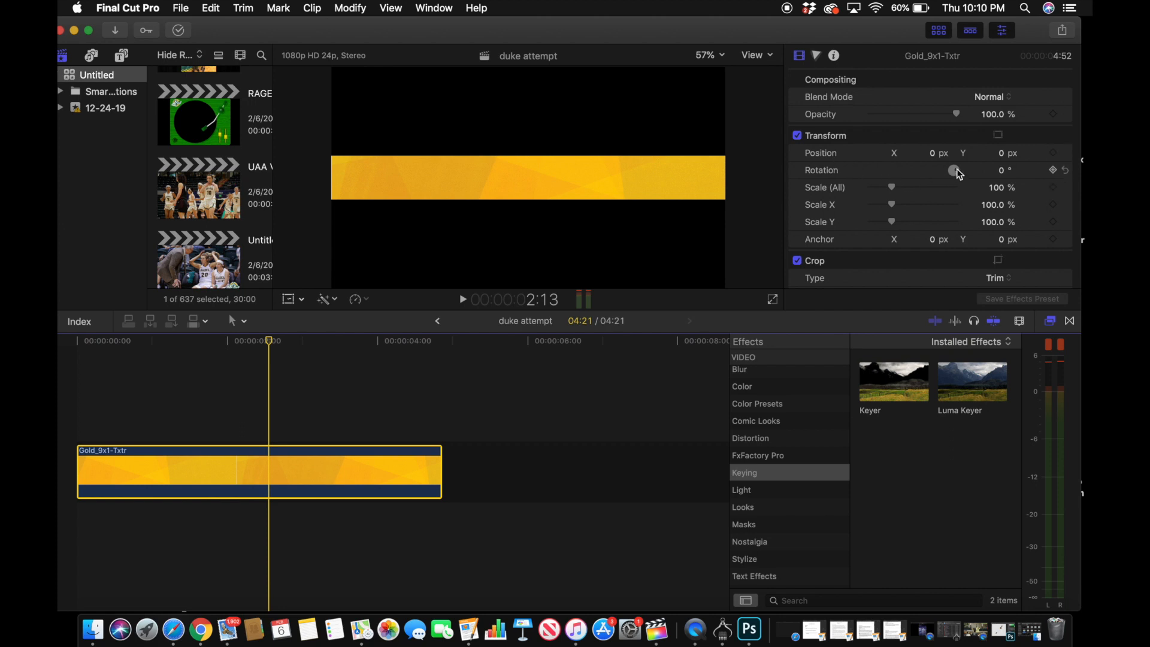
left_click_drag(957, 173, 956, 198)
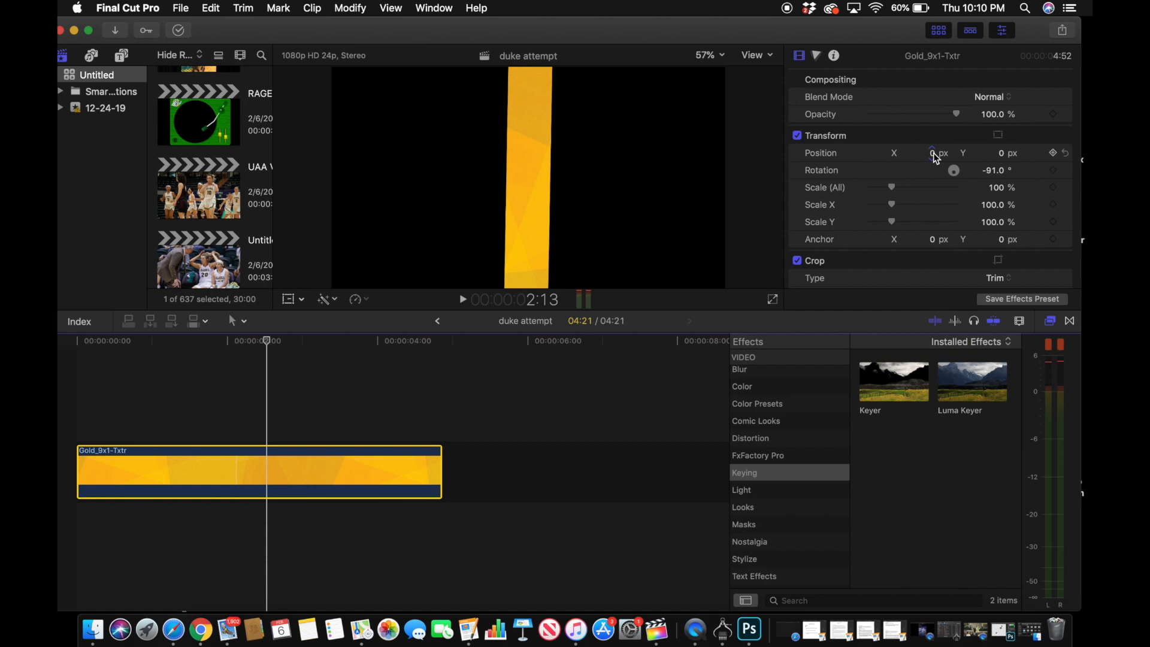
left_click_drag(935, 156, 764, 157)
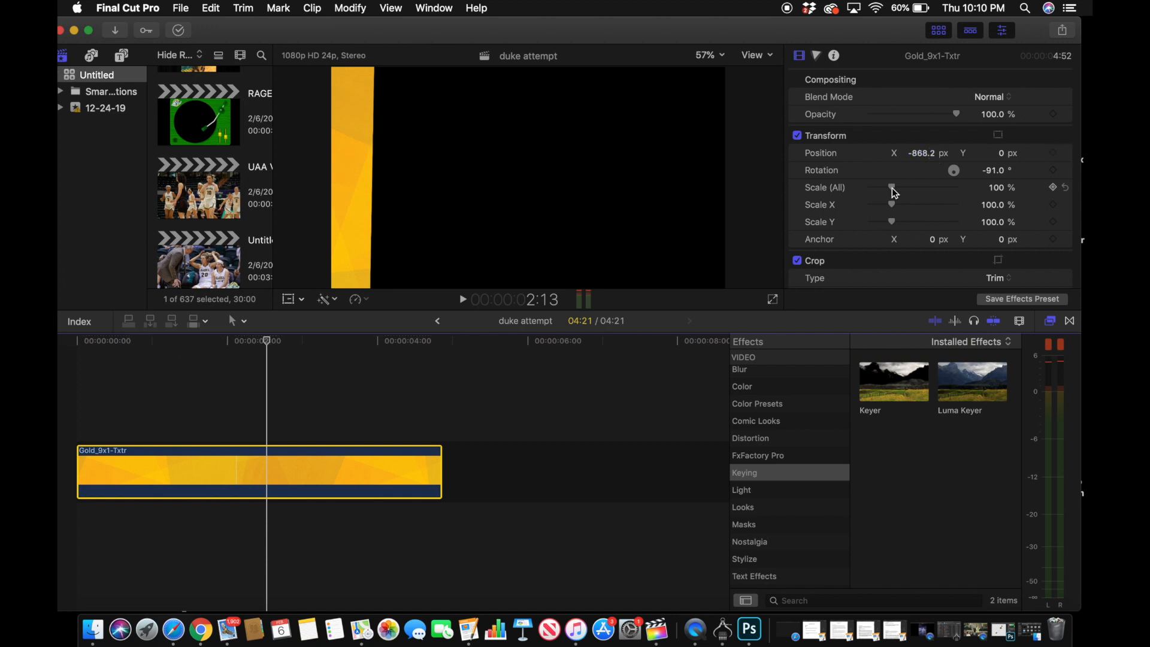
left_click_drag(894, 192, 951, 211)
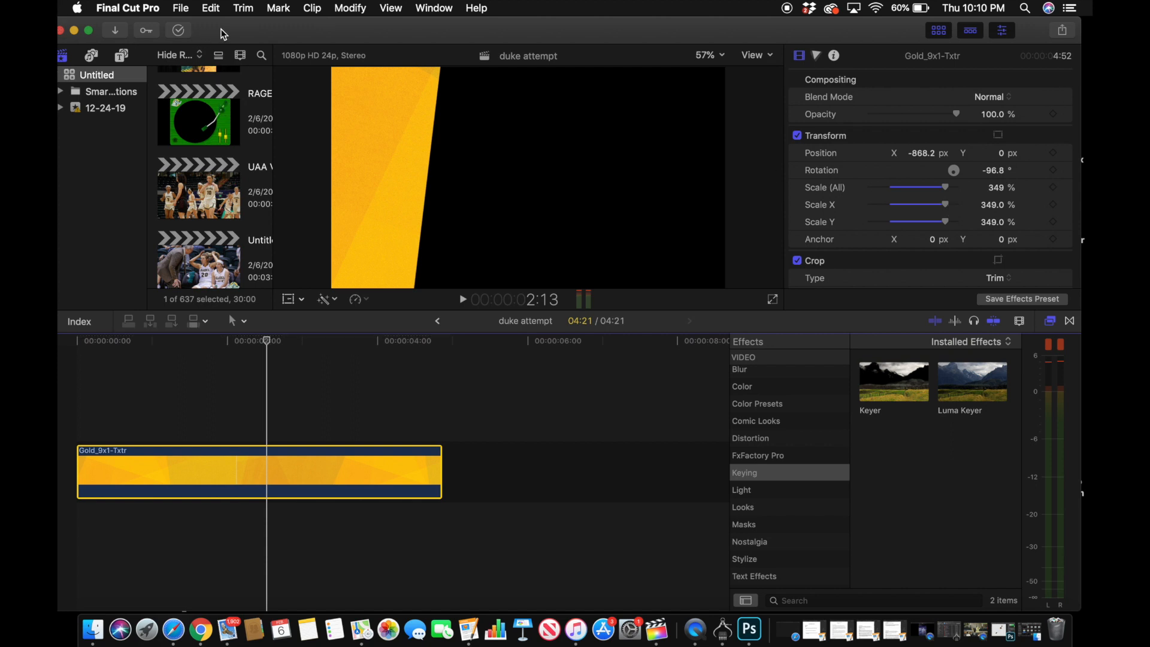
Add the DrkGreen texture image above the gold clip at the timeline start and trim it to the gold clip's end.
left_click_drag(223, 35, 405, 34)
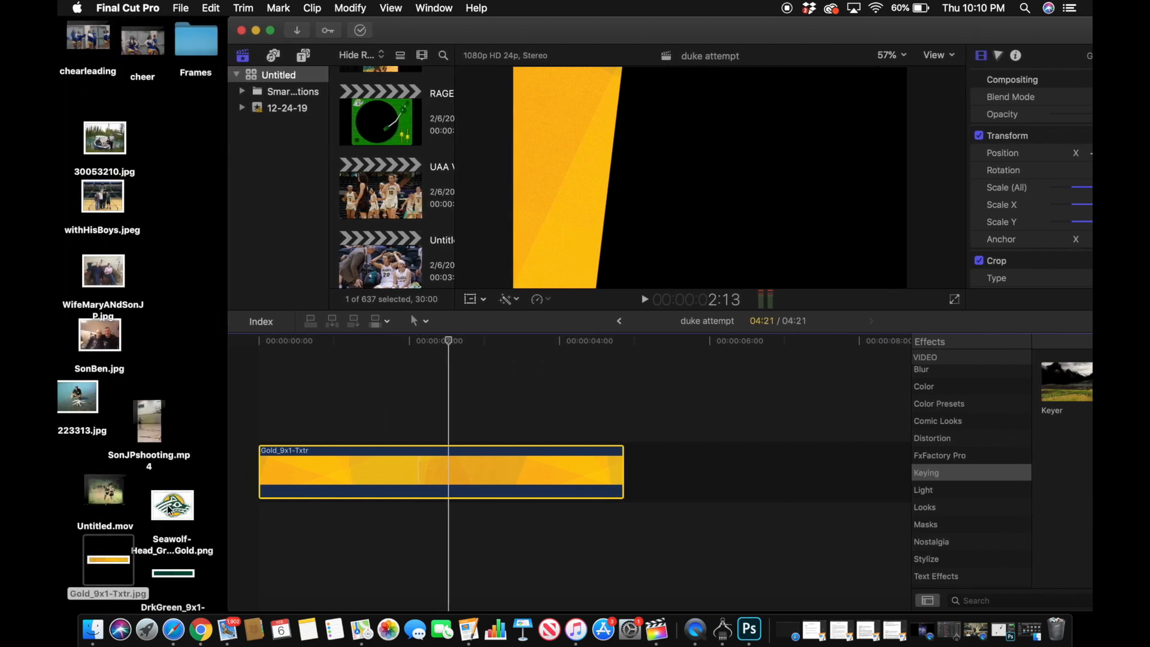
left_click(172, 578)
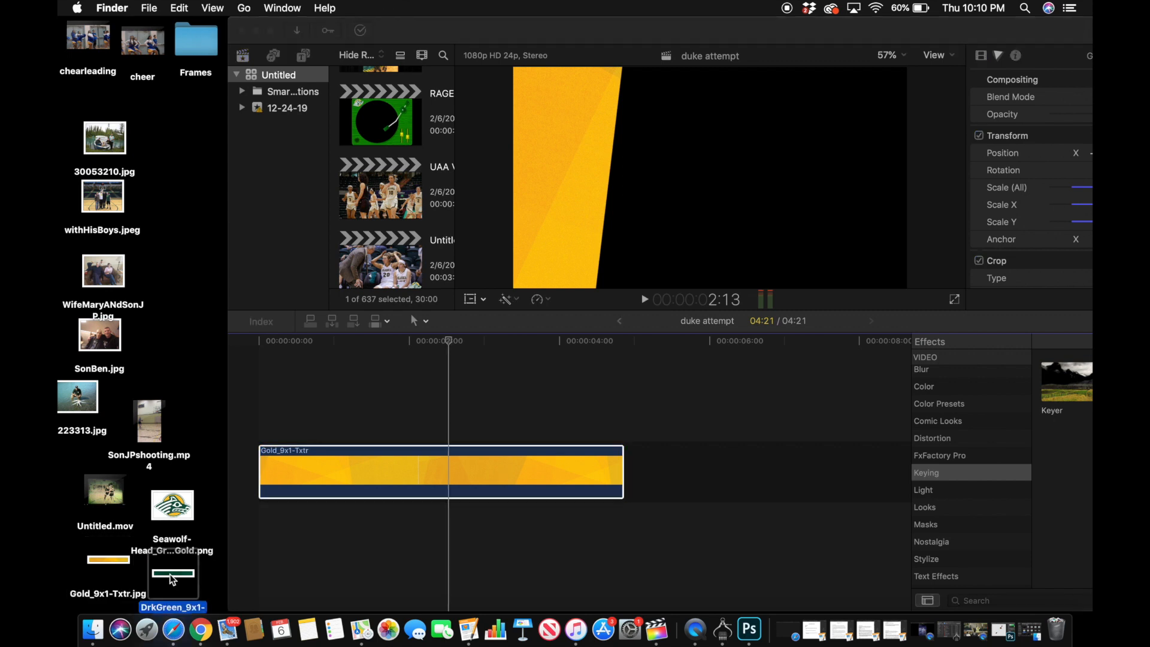
left_click_drag(172, 578, 264, 412)
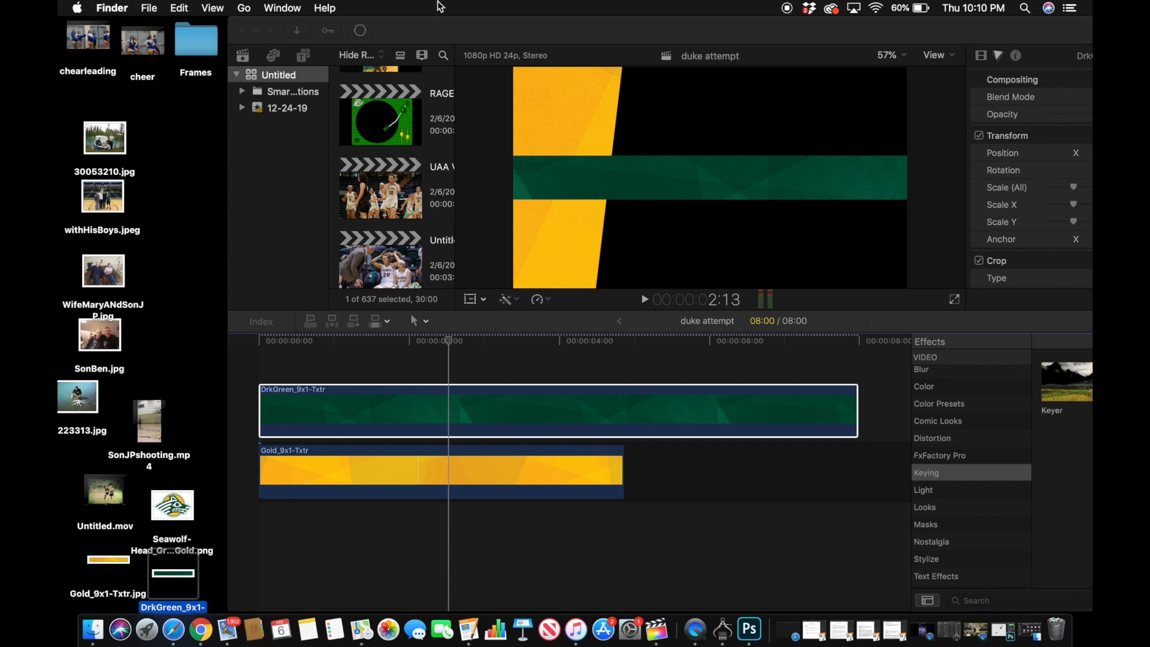
left_click_drag(420, 27, 275, 23)
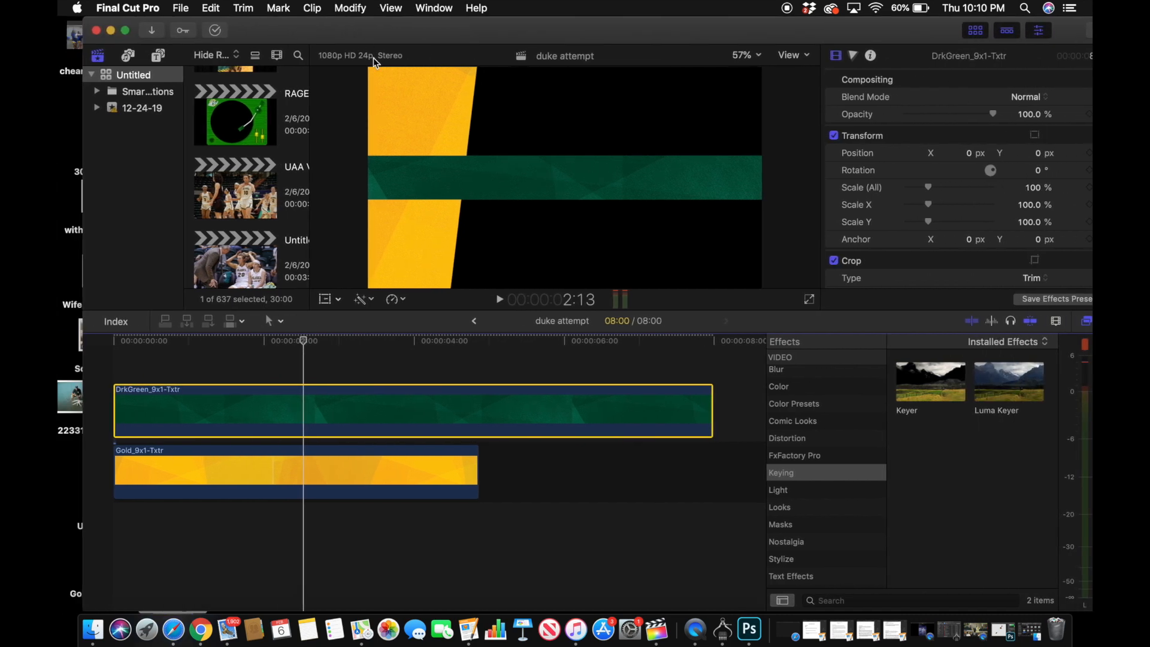
left_click_drag(712, 413, 481, 426)
Transform the dark green texture into a slanted band over the gold one: rotation -104.1°, X position -861.2 px, scale 219%.
left_click(338, 412)
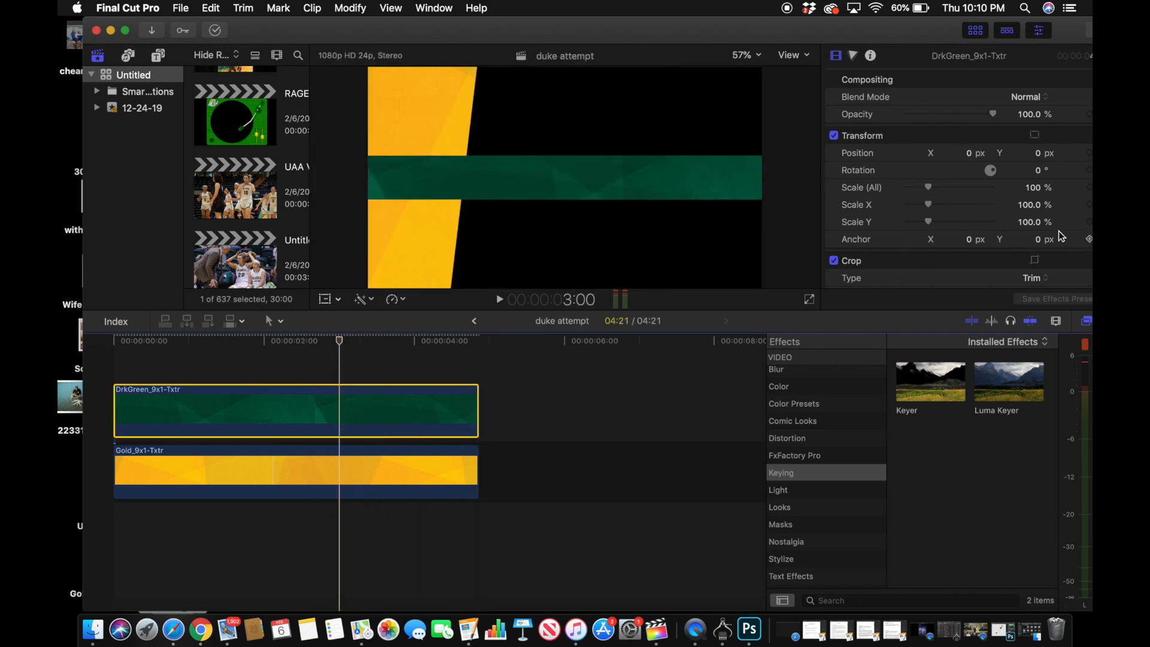
left_click_drag(997, 173, 992, 201)
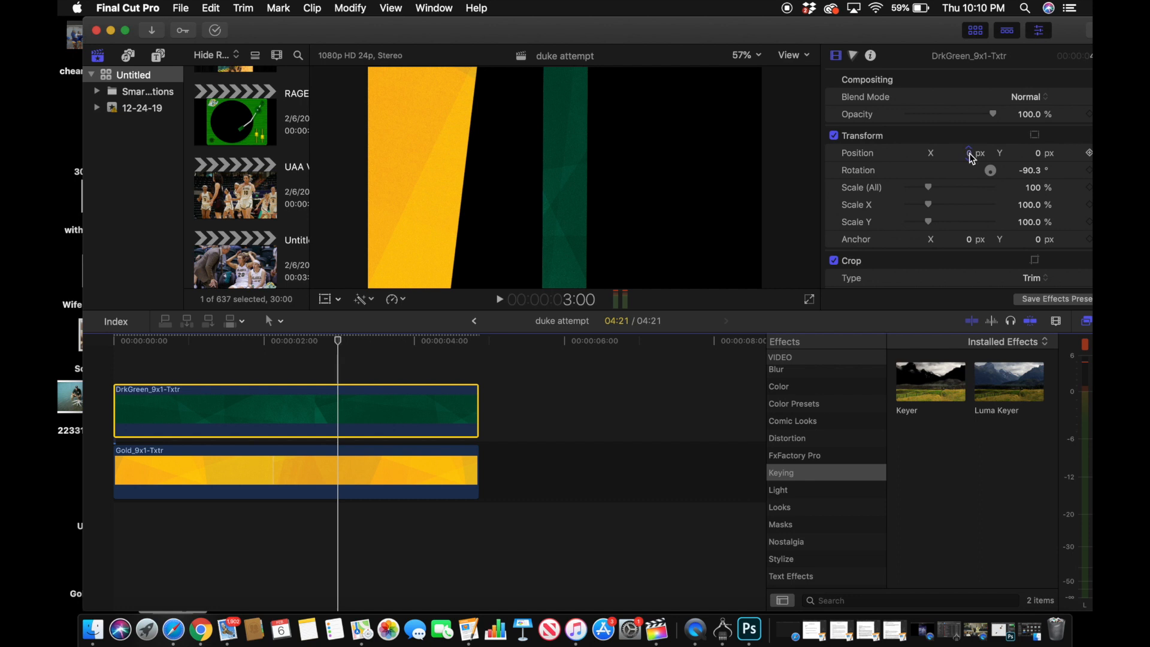
left_click_drag(971, 158, 844, 157)
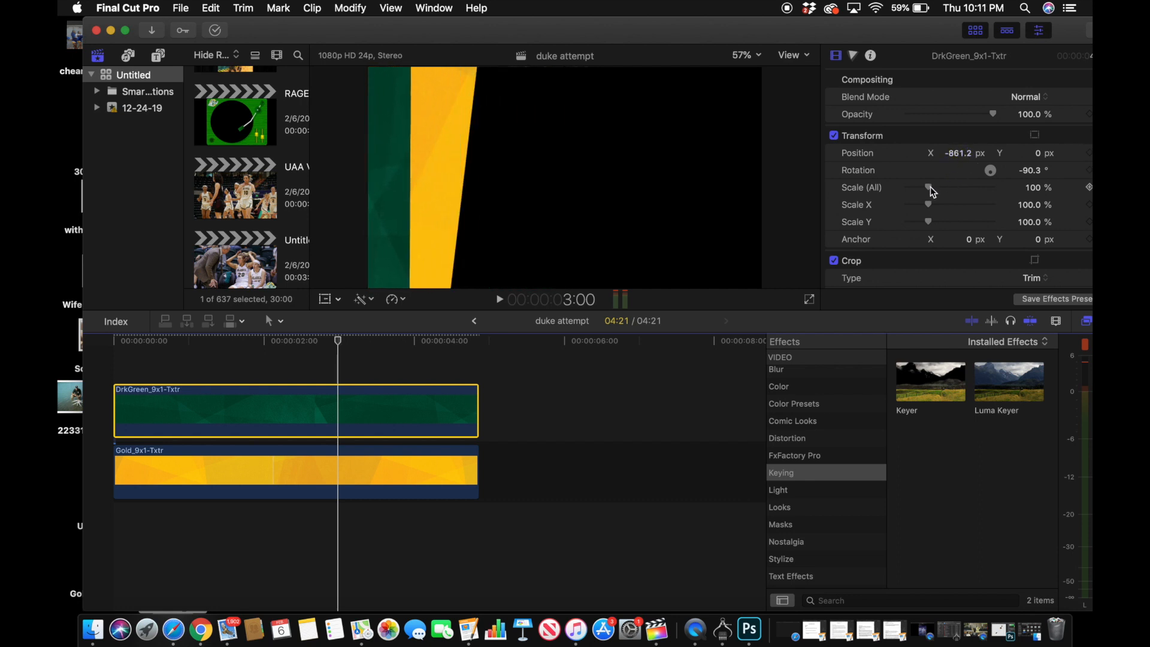
left_click_drag(930, 190, 945, 188)
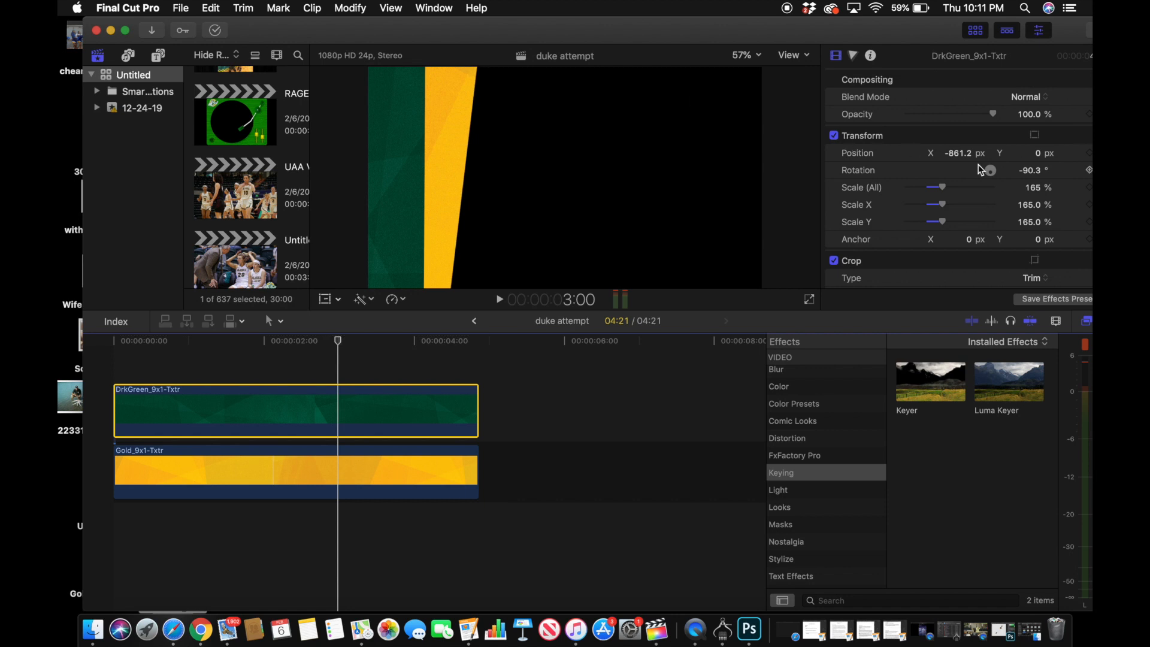
left_click_drag(993, 177, 992, 178)
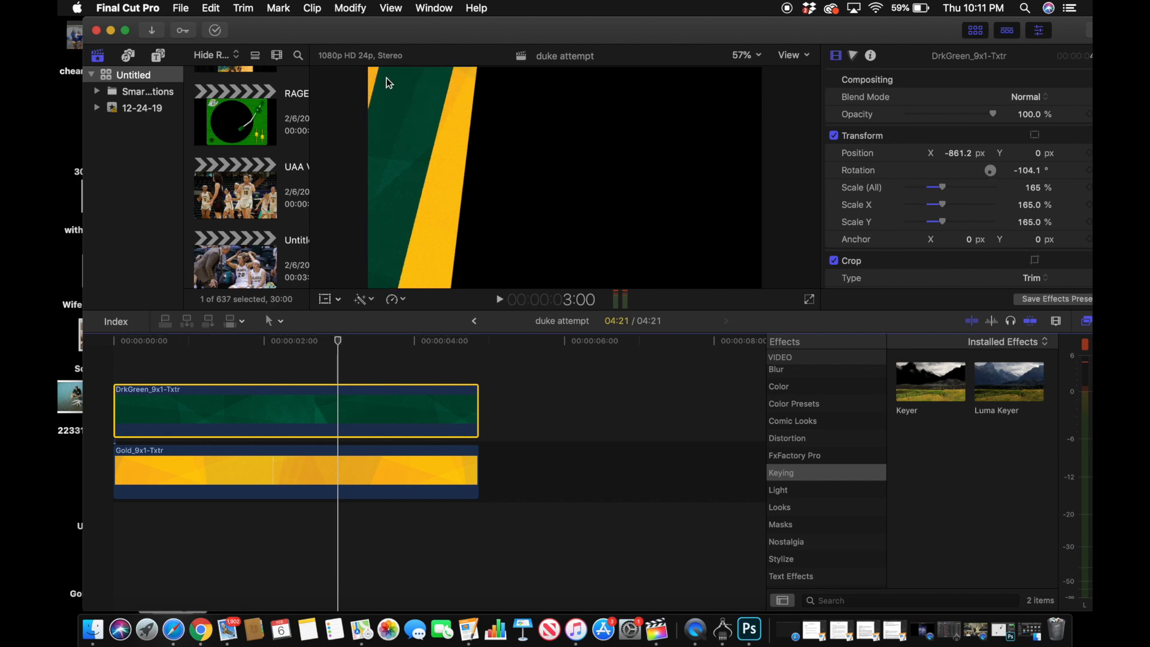
left_click_drag(944, 190, 956, 191)
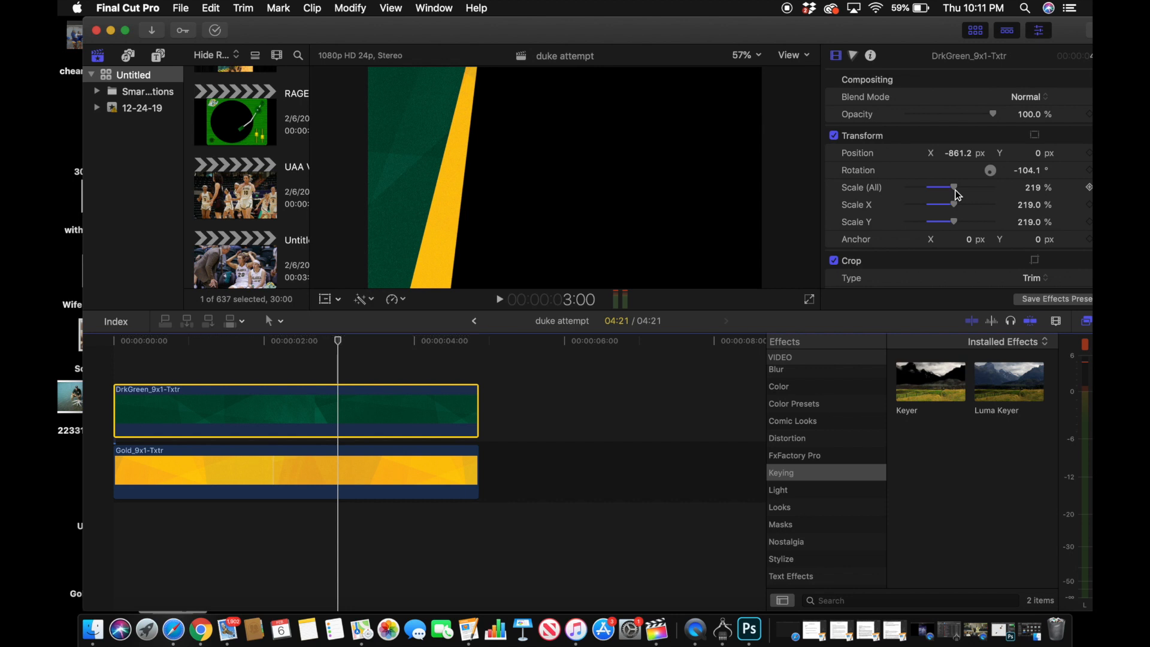
Enlarge the gold texture clip to an overall scale of 400%.
left_click(278, 473)
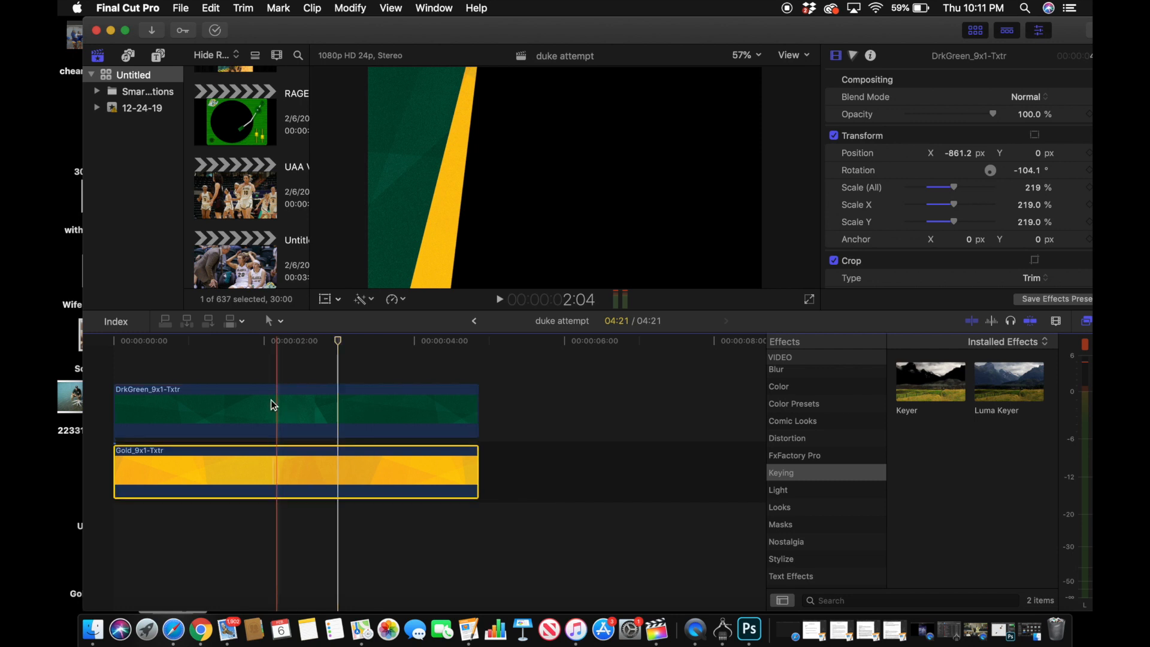
left_click(239, 338)
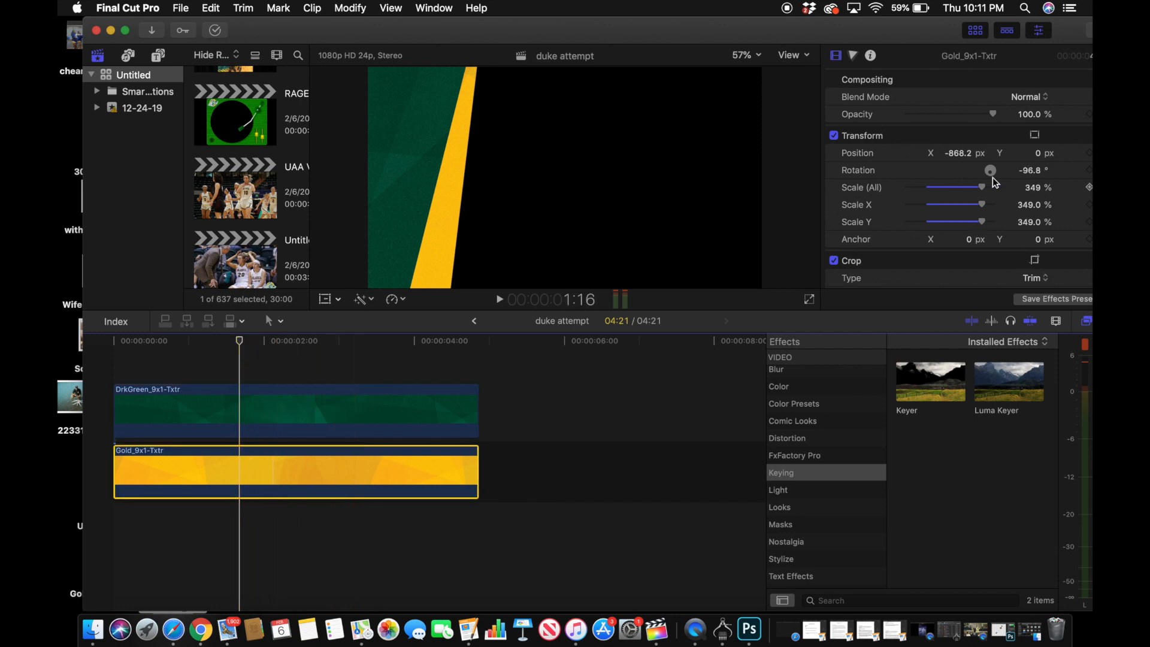
left_click_drag(984, 191, 998, 192)
Enlarge the dark green texture to 275% and shift its X position to about -858 px, leaving a thin gold stripe.
left_click(354, 416)
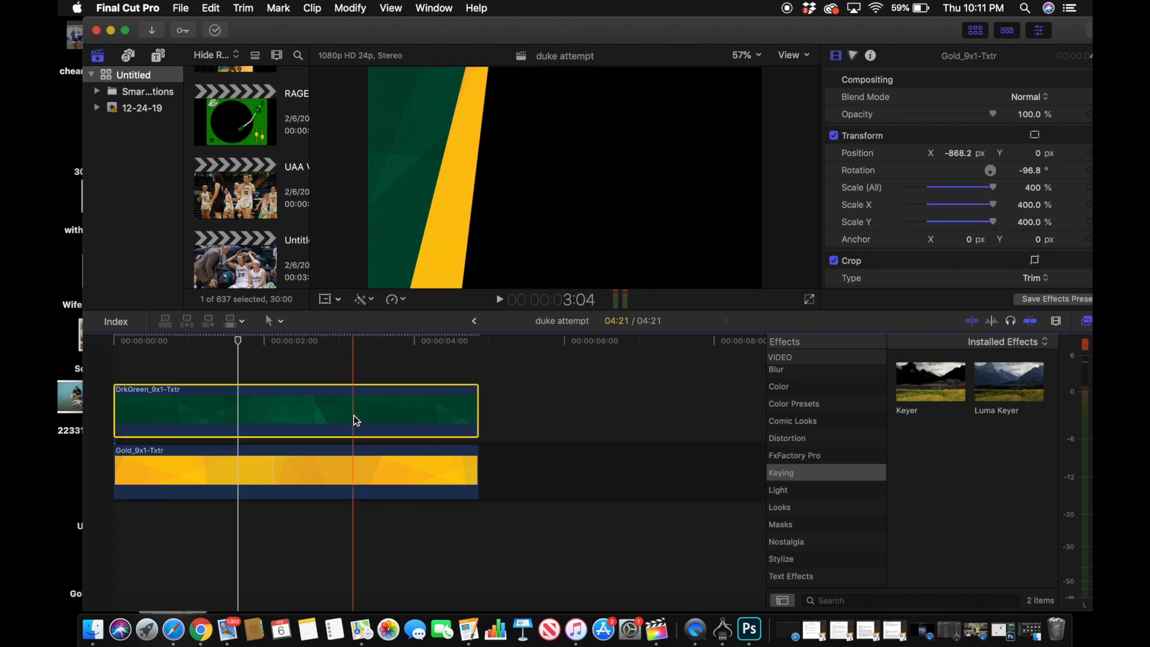
left_click(316, 341)
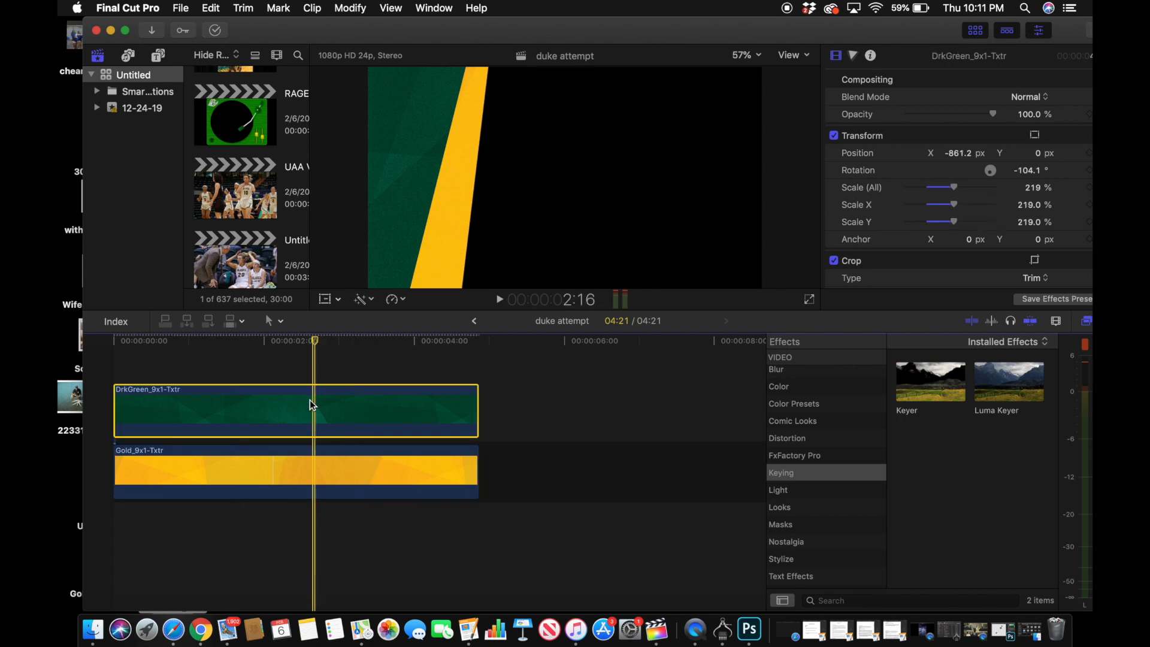
mouse_move(961, 160)
left_mouse_down()
mouse_move(968, 187)
mouse_move(958, 153)
left_mouse_up()
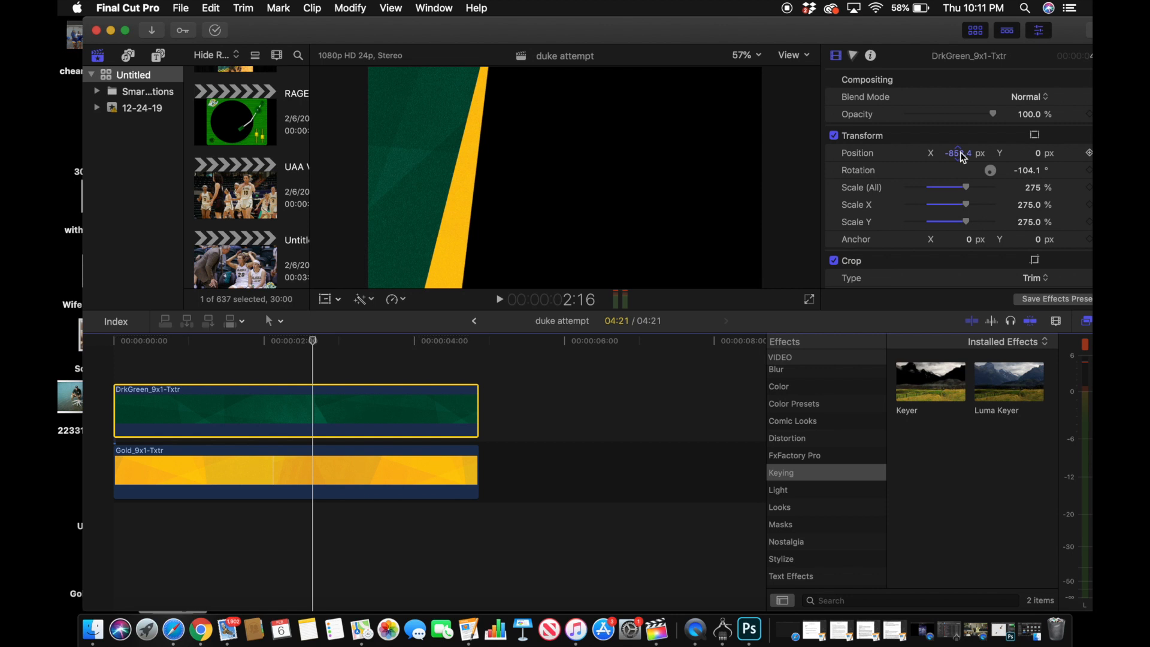
left_click_drag(961, 155, 961, 155)
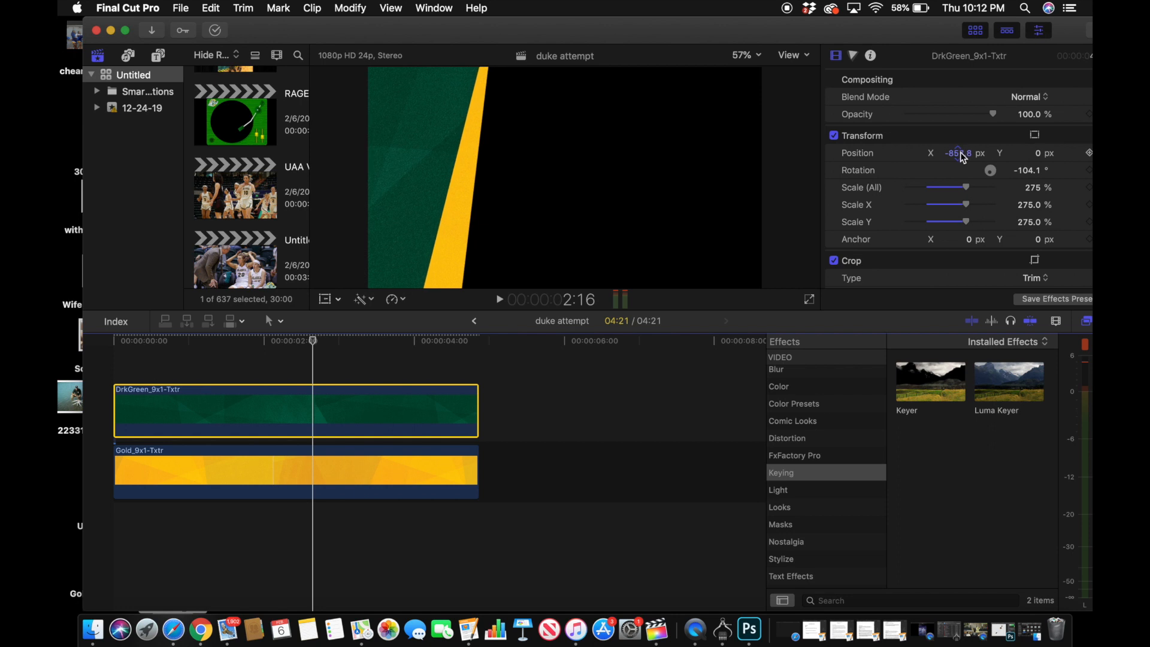
Add the Seawolf head logo image above the dark green clip at the timeline start and extend it to 04:21.
left_click_drag(527, 34, 657, 21)
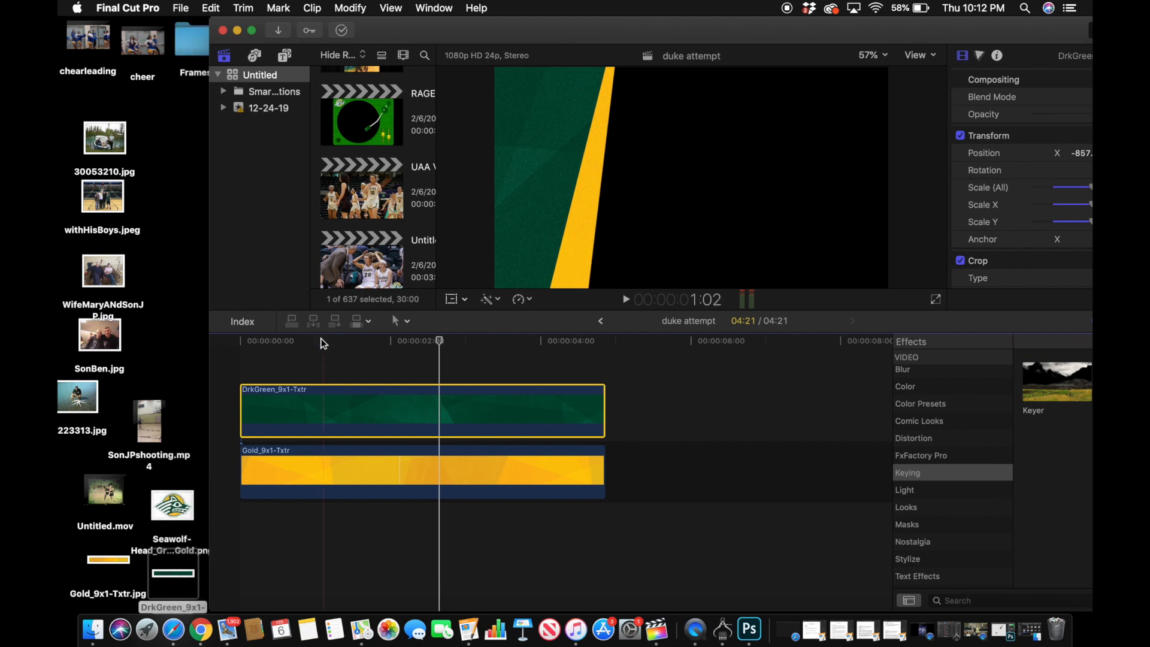
left_click_drag(165, 512, 300, 354)
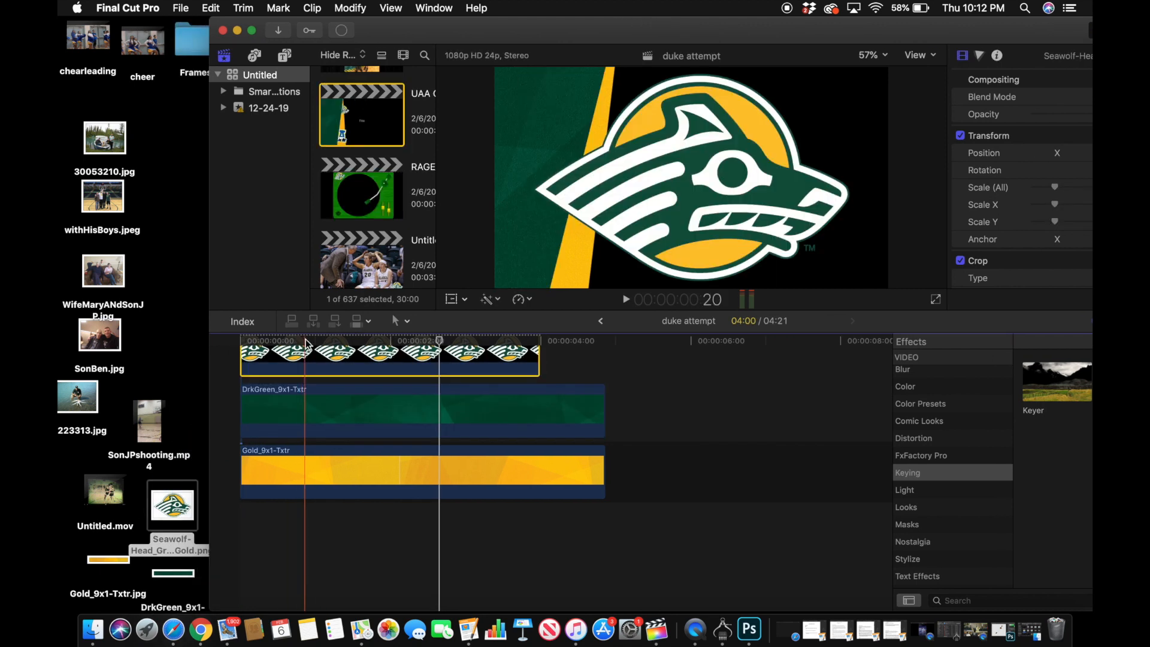
left_click_drag(444, 31, 325, 20)
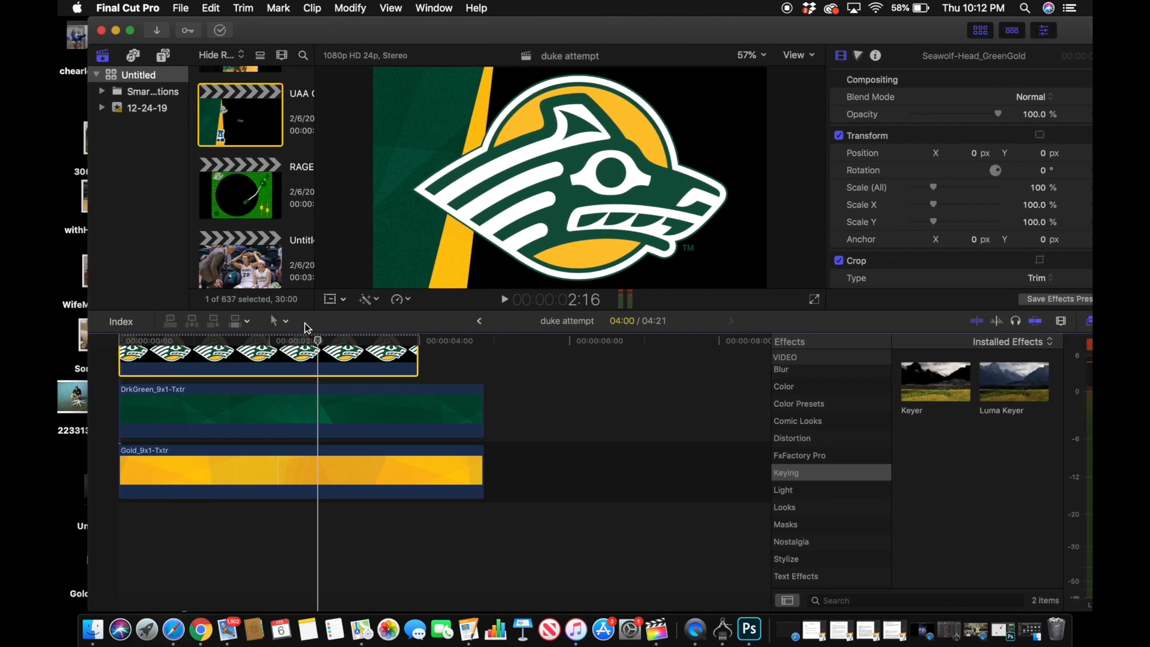
scroll(299, 422, "up", 3)
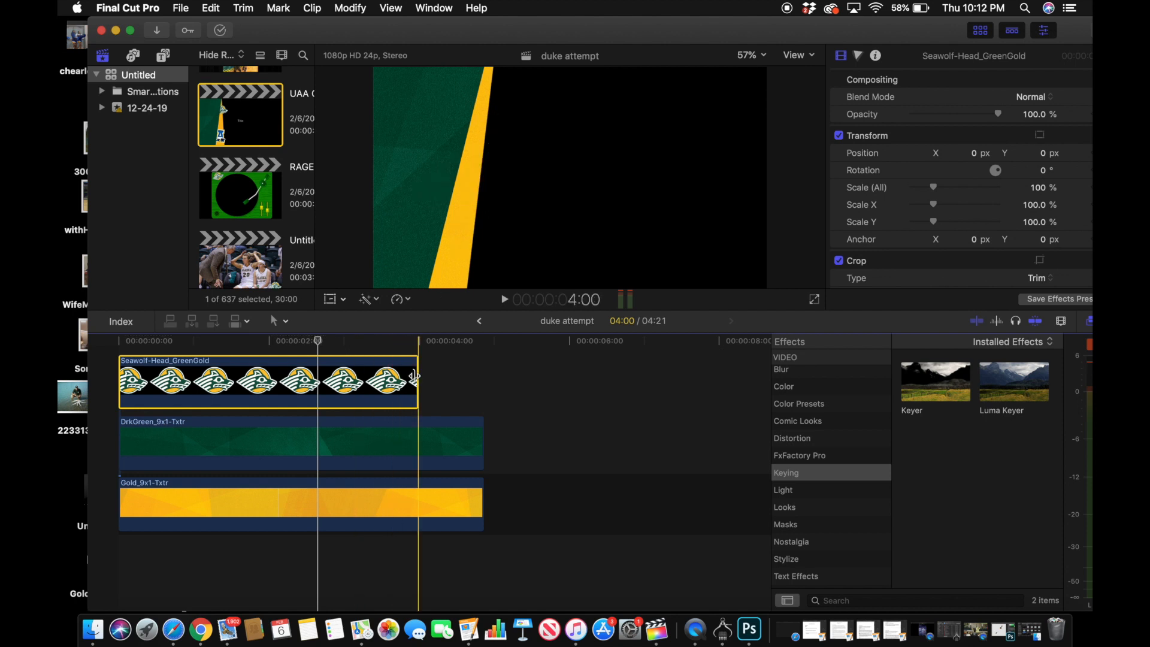
left_click_drag(414, 376, 483, 376)
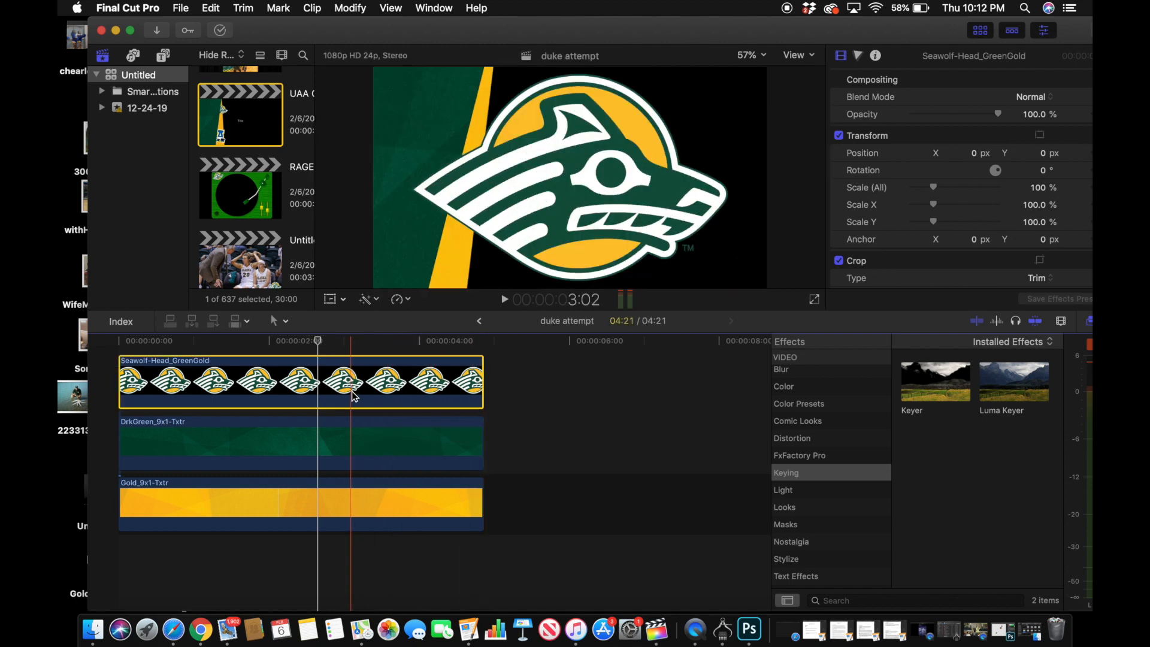
Shrink the Seawolf head logo to an overall scale of 27%.
left_click(346, 340)
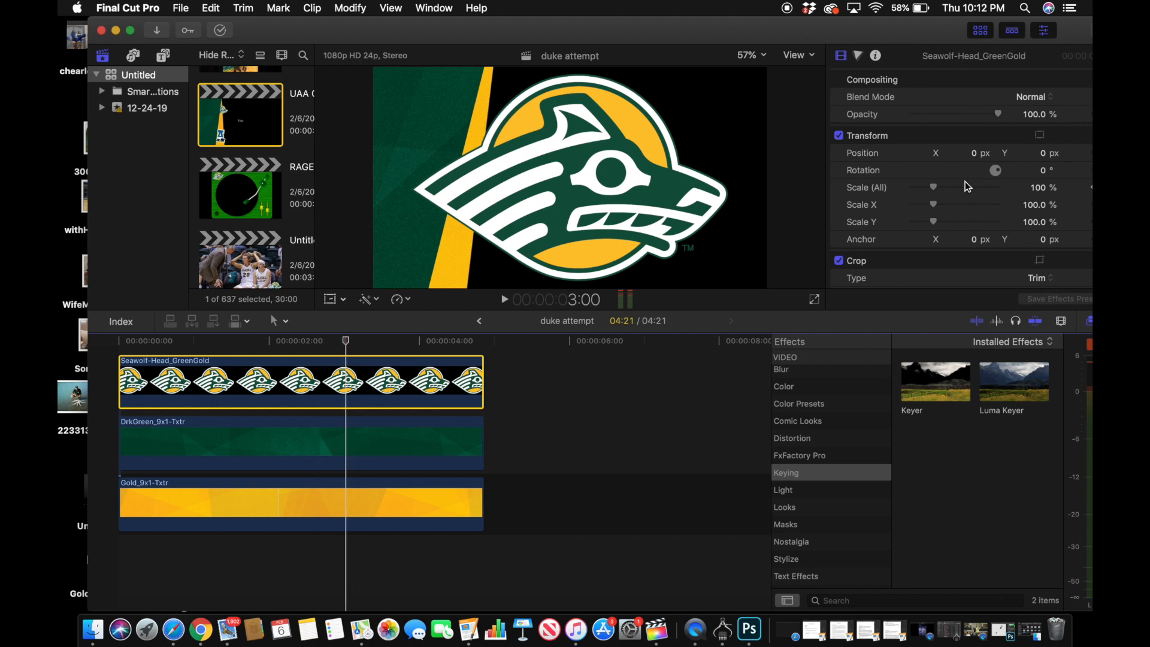
left_click_drag(937, 192, 930, 190)
left_click_drag(923, 190, 918, 186)
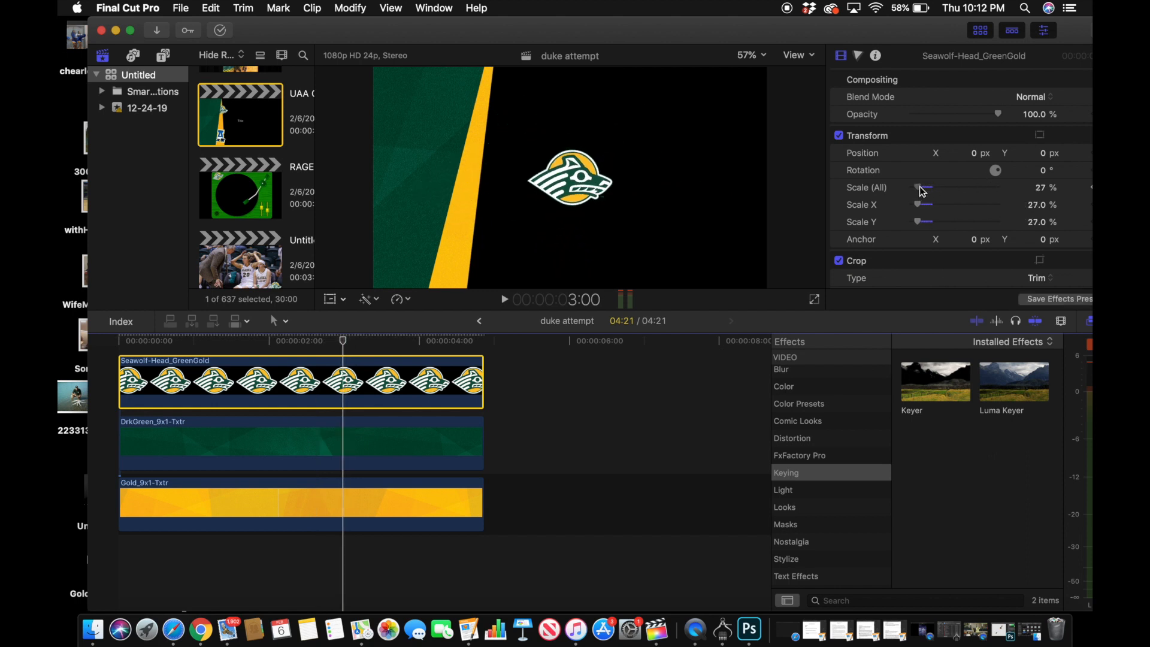
Layer the Seawolf head logo beneath the dark green clip and position it at X -418.8 px, Y 312 px.
left_click_drag(974, 153, 946, 154)
left_click_drag(1043, 153, 1044, 153)
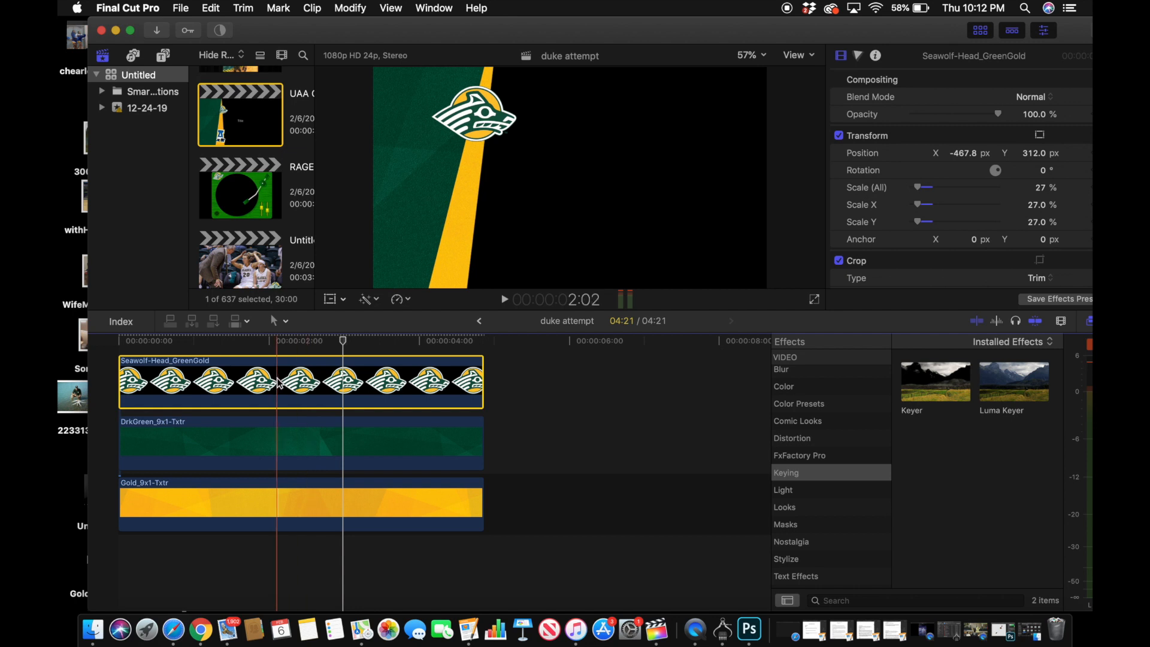
left_click_drag(278, 383, 261, 440)
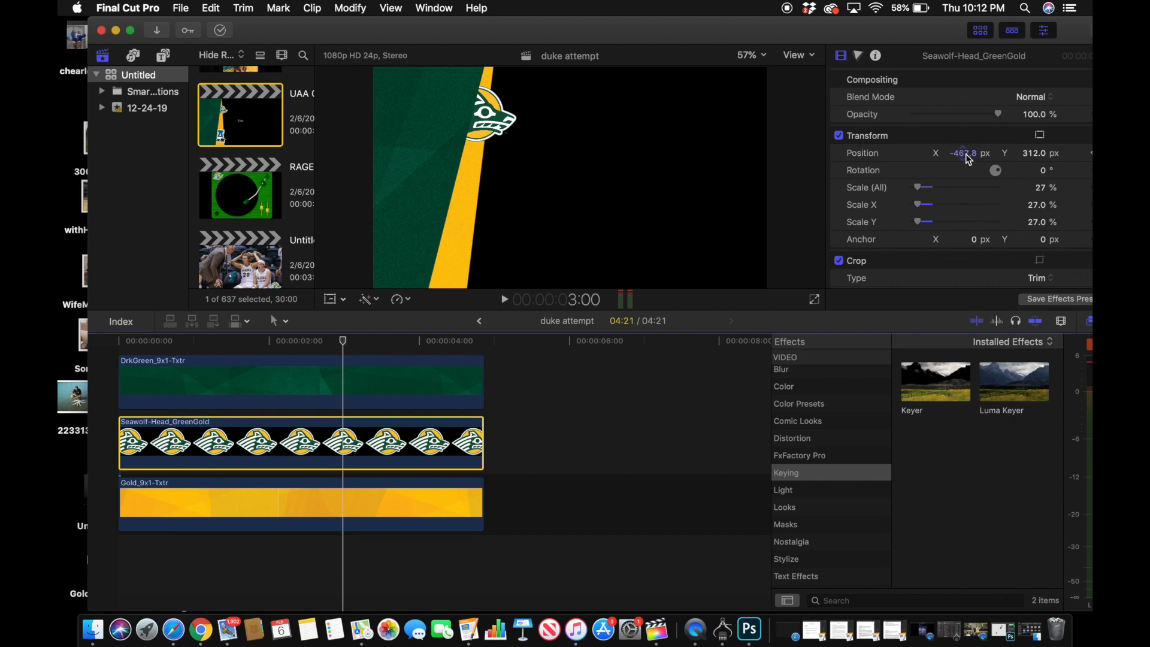
left_click_drag(966, 154, 995, 154)
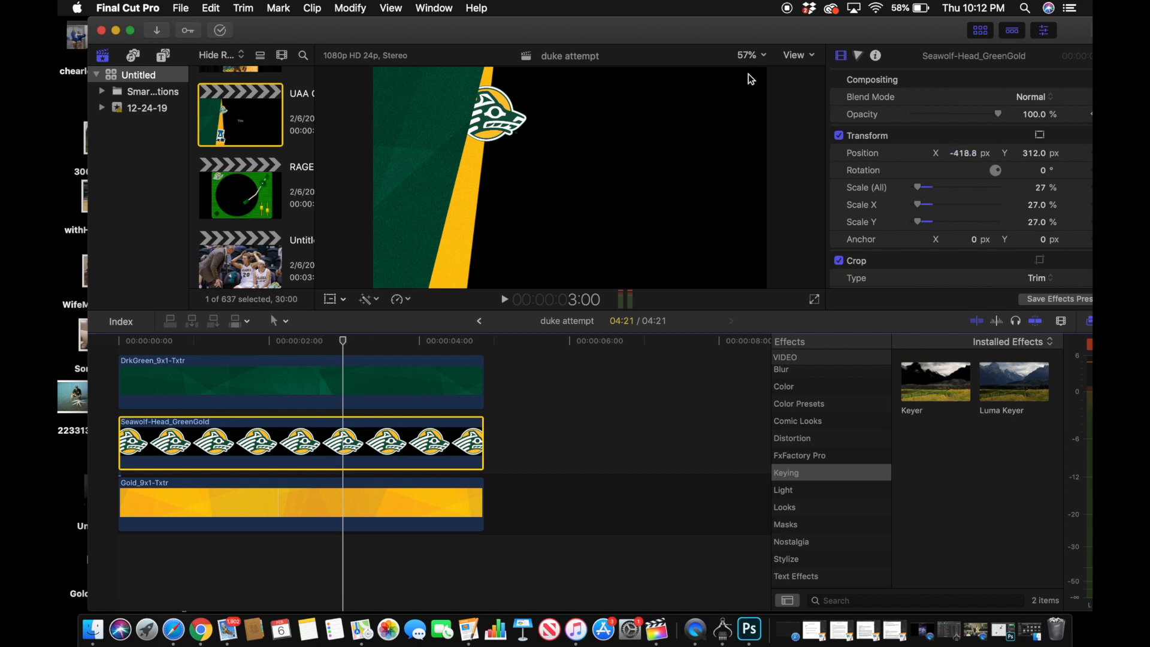
Add a second Seawolf head logo between the first logo and the dark green clip at the timeline start, extended to 04:21.
left_click_drag(407, 30, 546, 4)
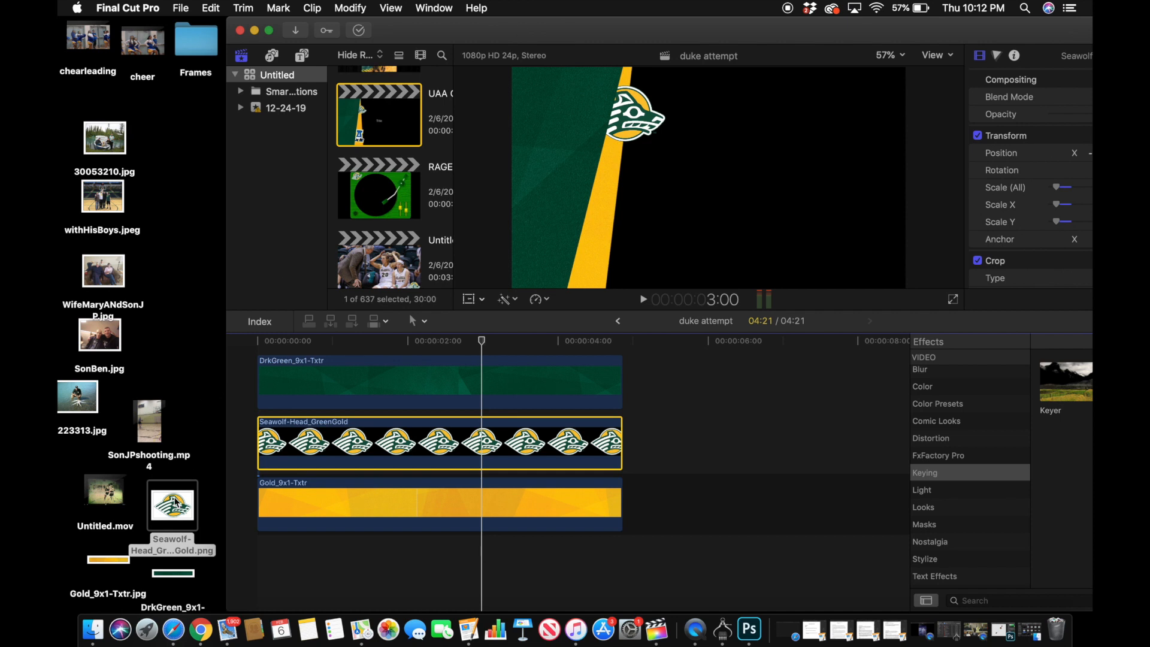
left_click_drag(171, 509, 262, 389)
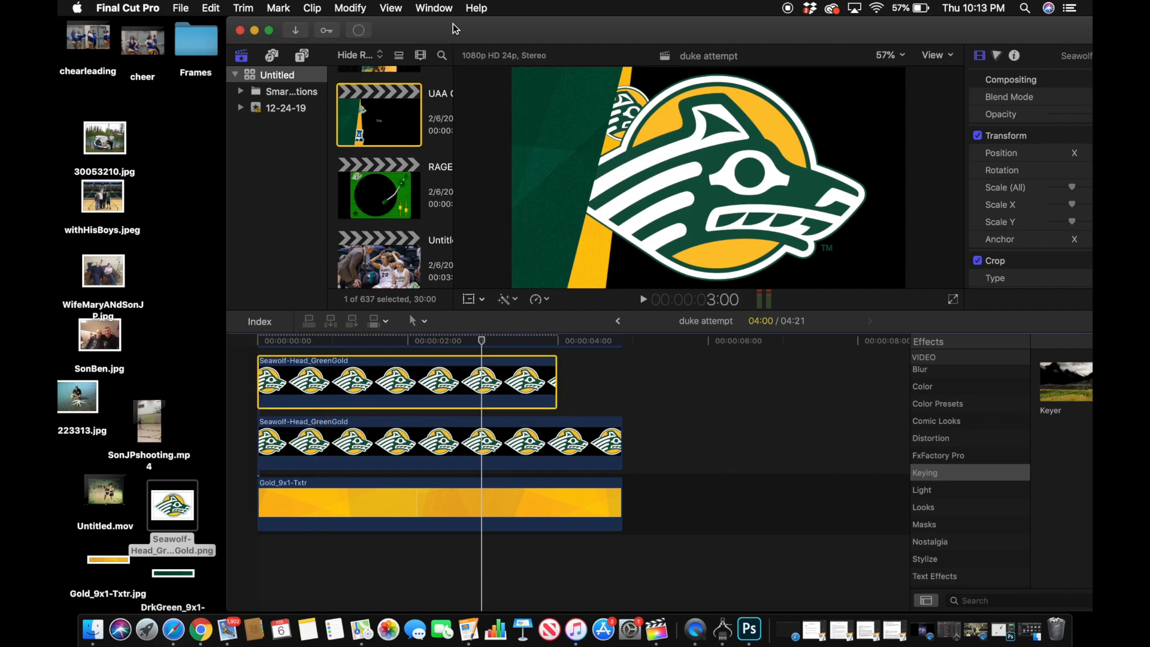
left_click_drag(452, 24, 371, 21)
left_click_drag(480, 365, 546, 365)
left_click(451, 340)
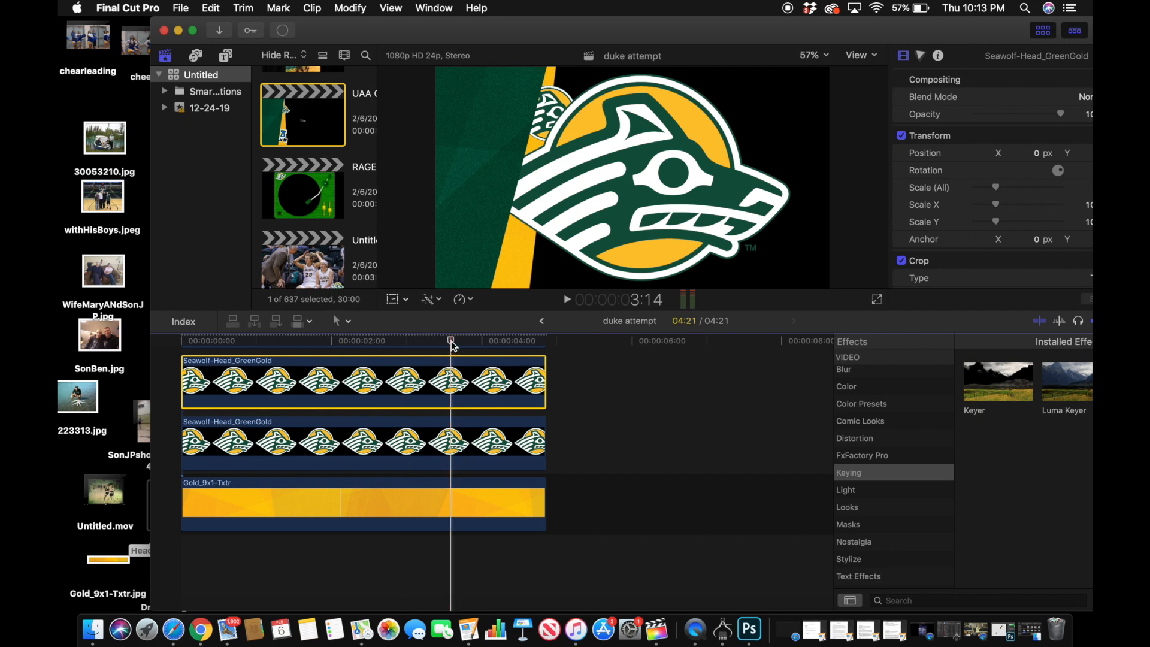
Shrink the second Seawolf head logo to 27% overall scale and position it at X -560 px, Y -293 px.
left_click_drag(925, 36, 889, 35)
mouse_move(959, 191)
left_mouse_down()
mouse_move(943, 193)
mouse_move(965, 190)
left_mouse_up()
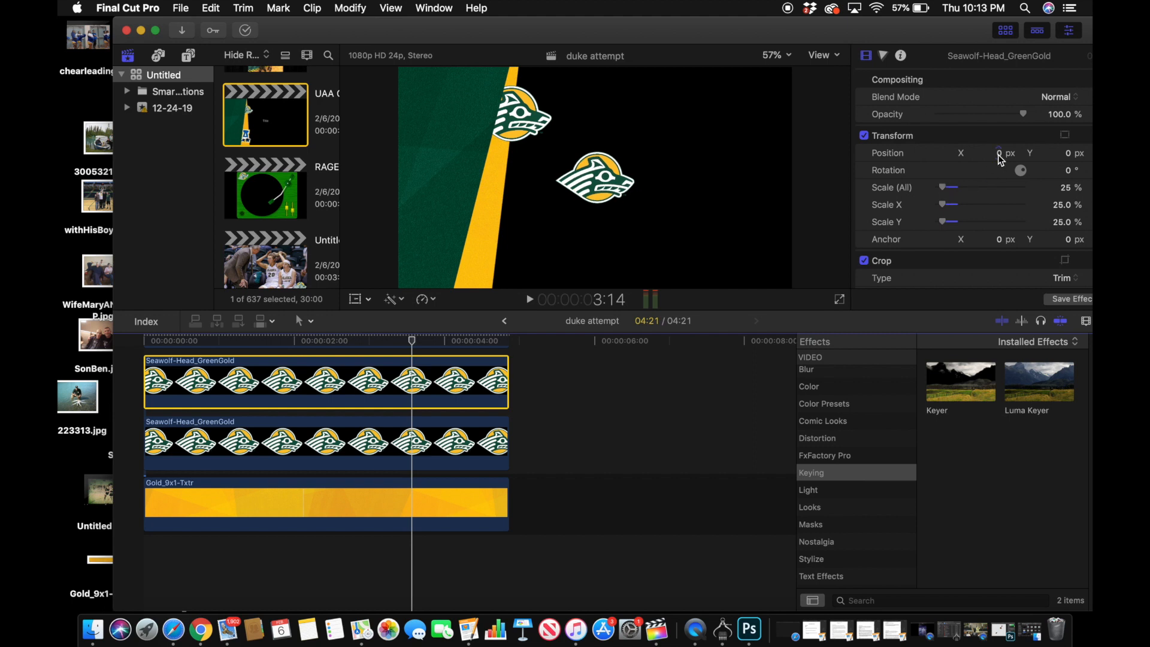
mouse_move(1070, 154)
left_mouse_down()
mouse_move(1067, 165)
mouse_move(1068, 148)
left_mouse_up()
mouse_move(998, 155)
left_mouse_down()
mouse_move(1008, 151)
mouse_move(991, 153)
left_mouse_up()
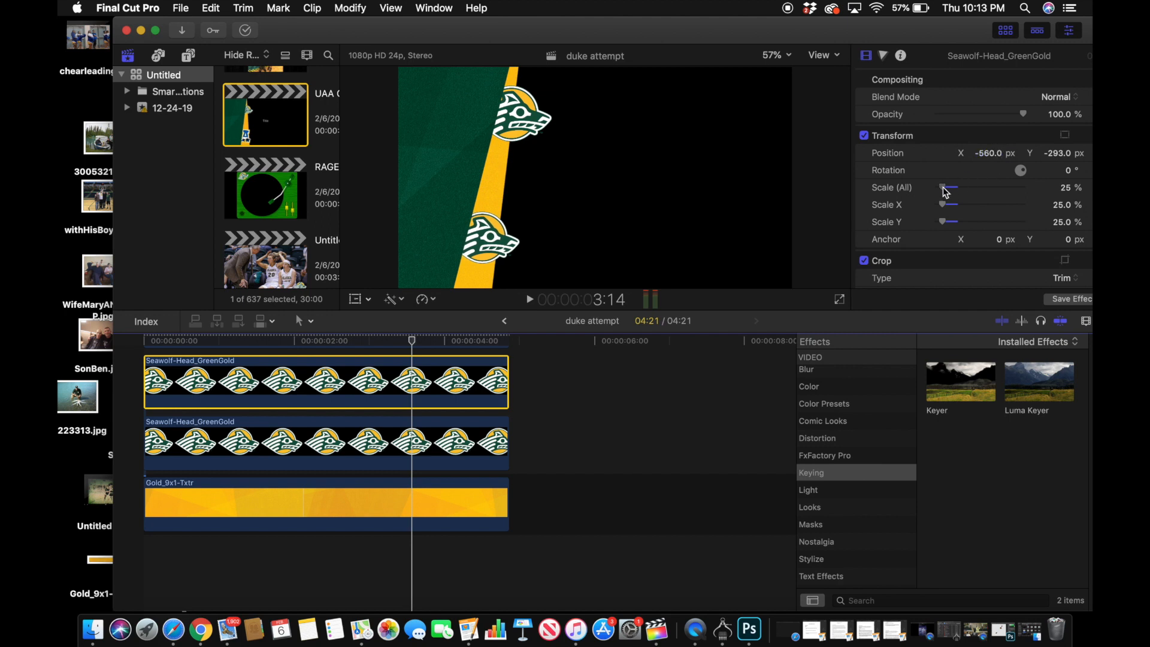
left_click_drag(943, 188, 945, 191)
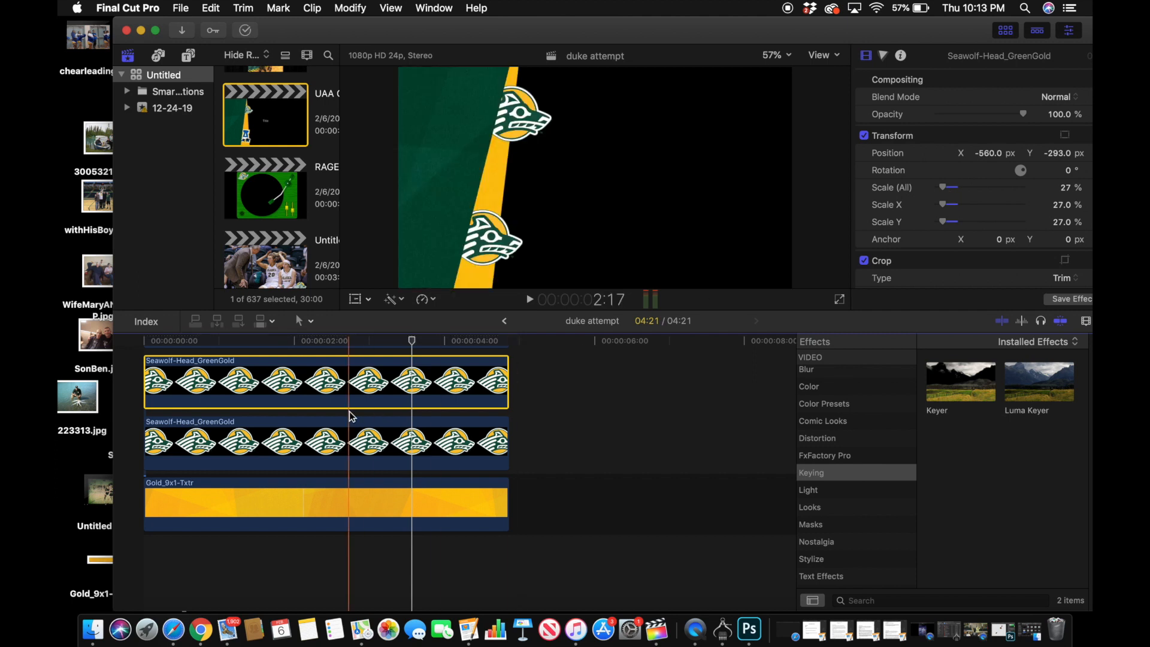
scroll(349, 417, "up", 3)
left_click(246, 405)
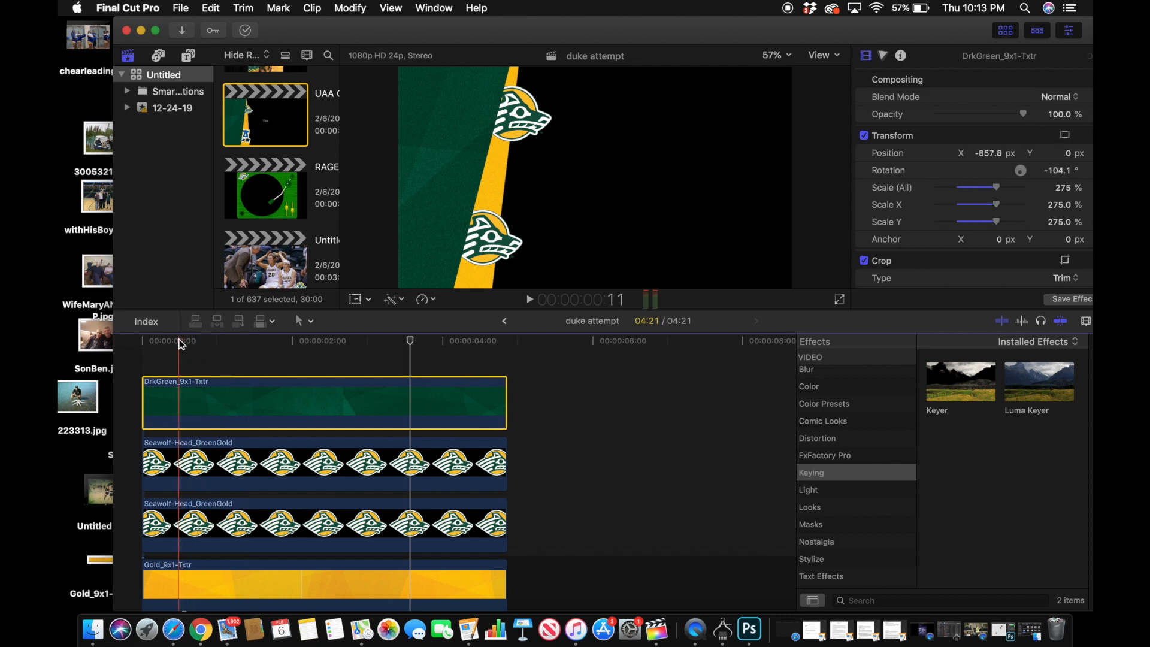
left_click(178, 342)
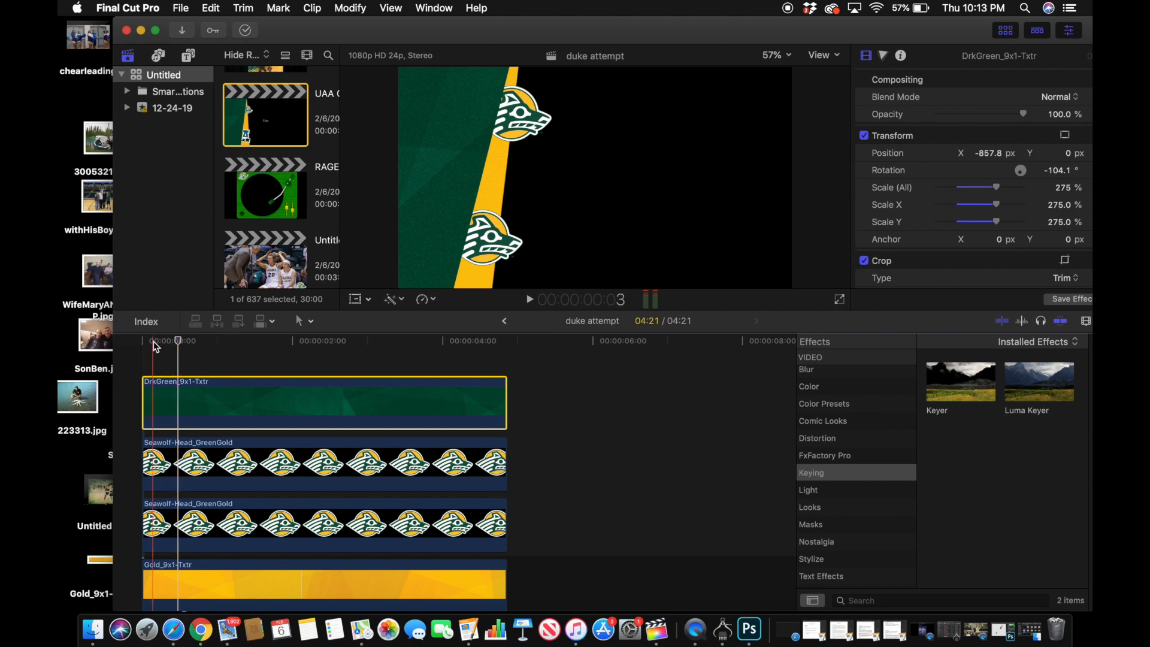
left_click(154, 344)
left_click(154, 352)
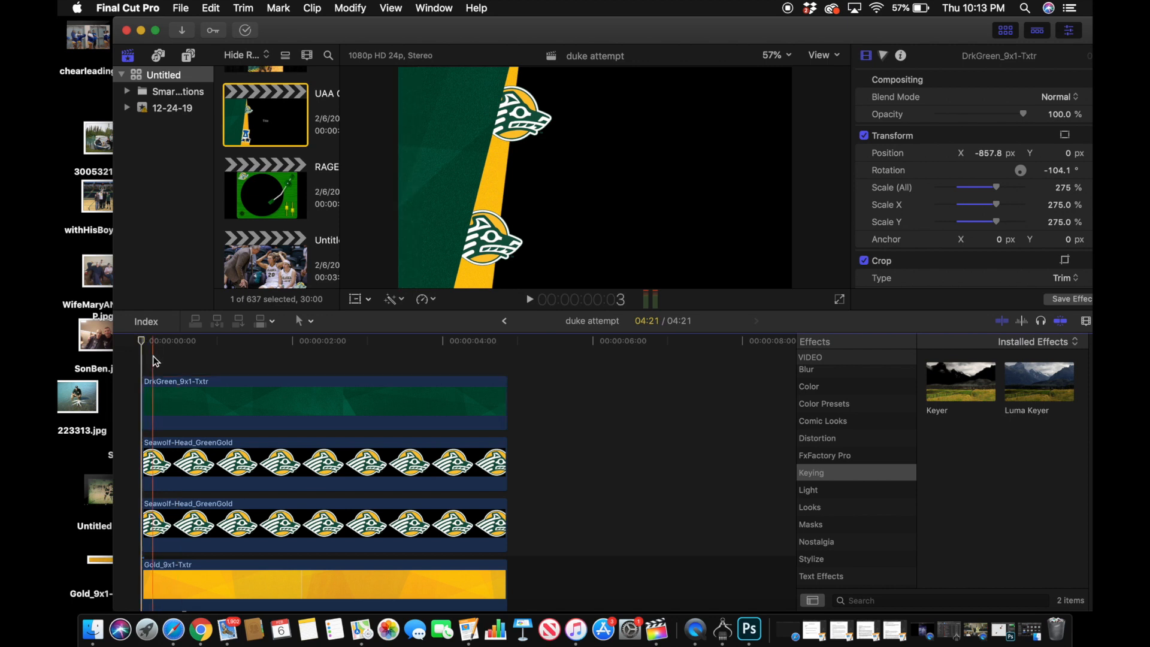
left_click(168, 341)
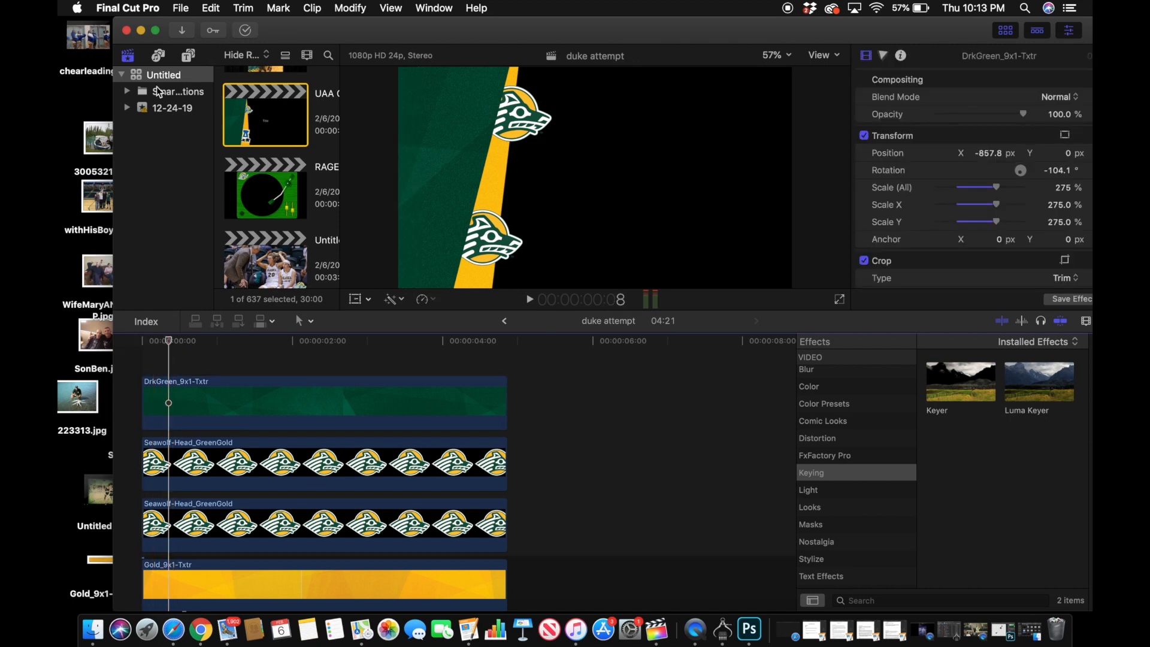
Search the titles library for "custom".
left_click(187, 58)
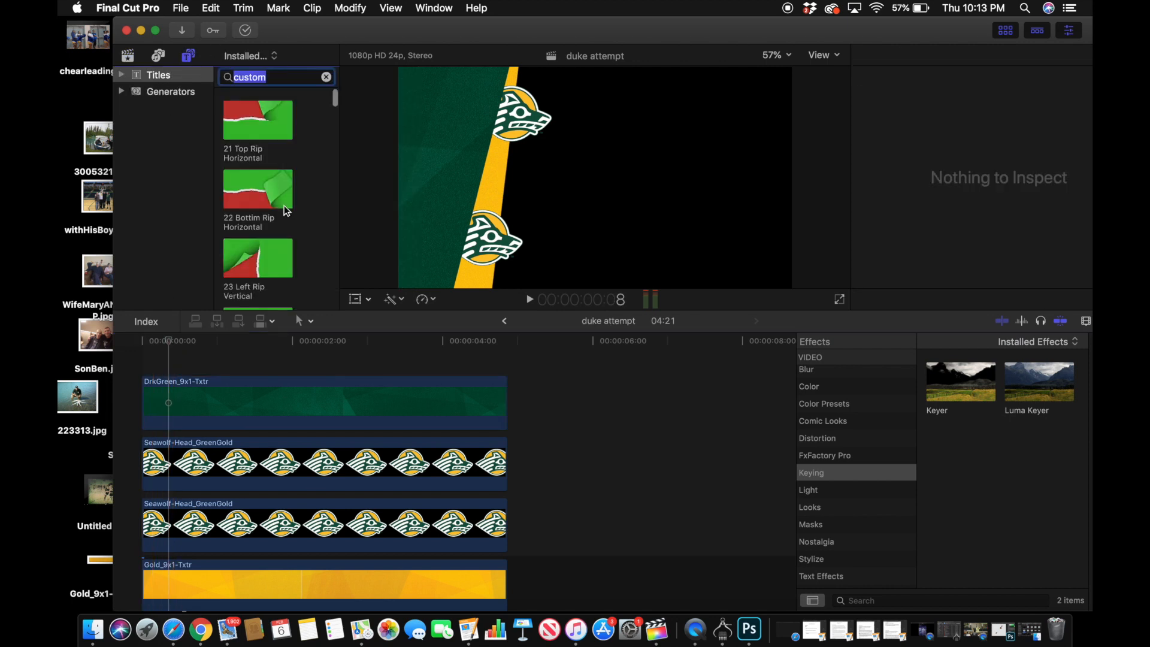
scroll(286, 210, "down", 10)
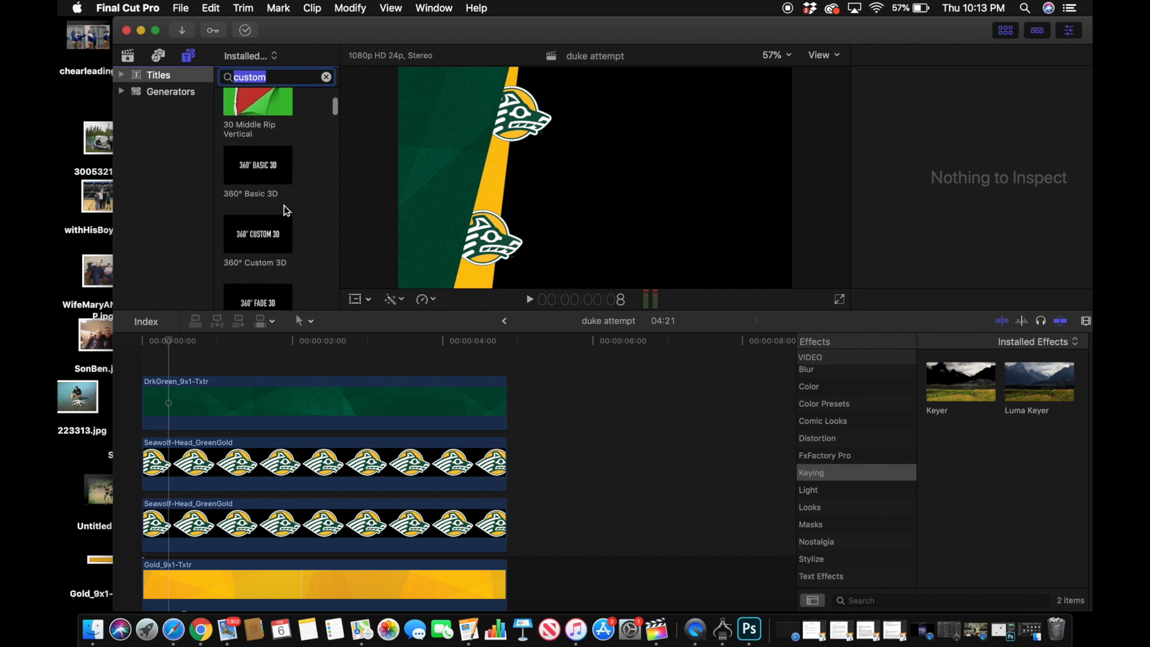
scroll(286, 209, "down", 3)
left_click(276, 80)
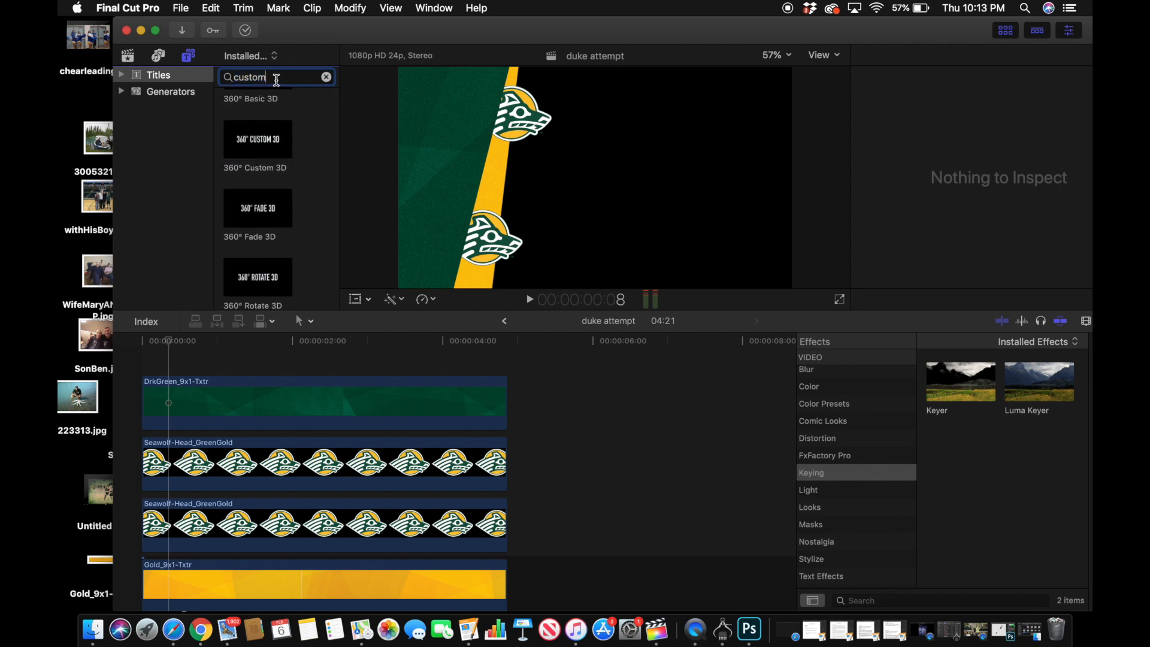
key("BackSpace")
type("M")
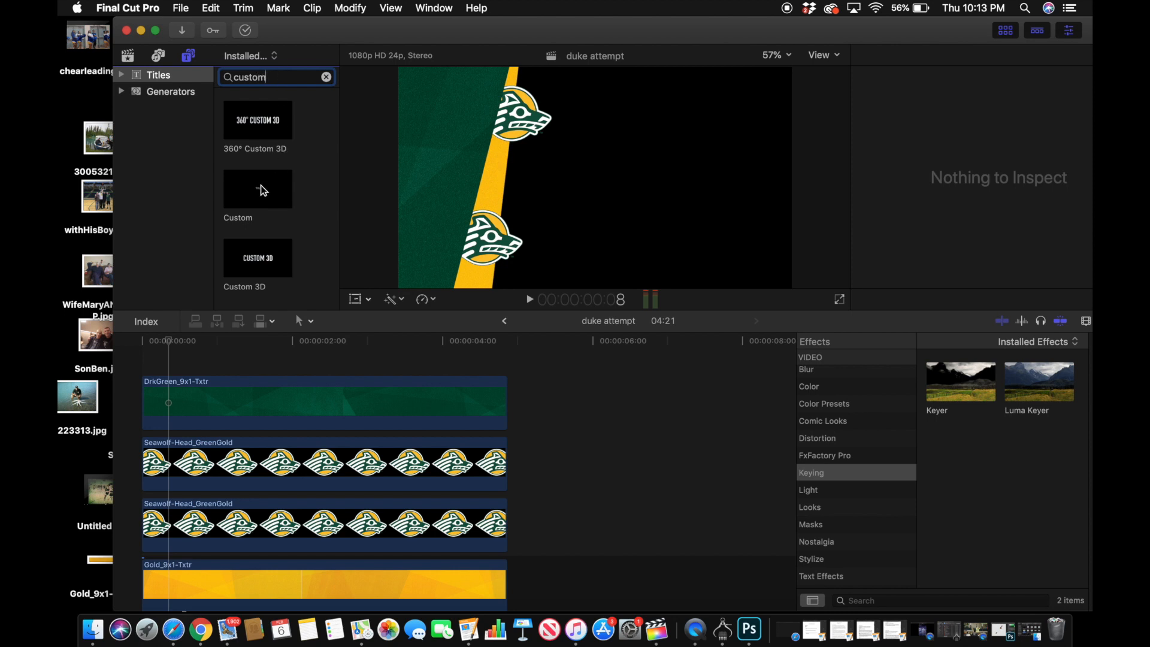
Add the Custom title above the dark green clip at the timeline start and trim its end to 04:21.
left_click_drag(262, 190, 149, 363)
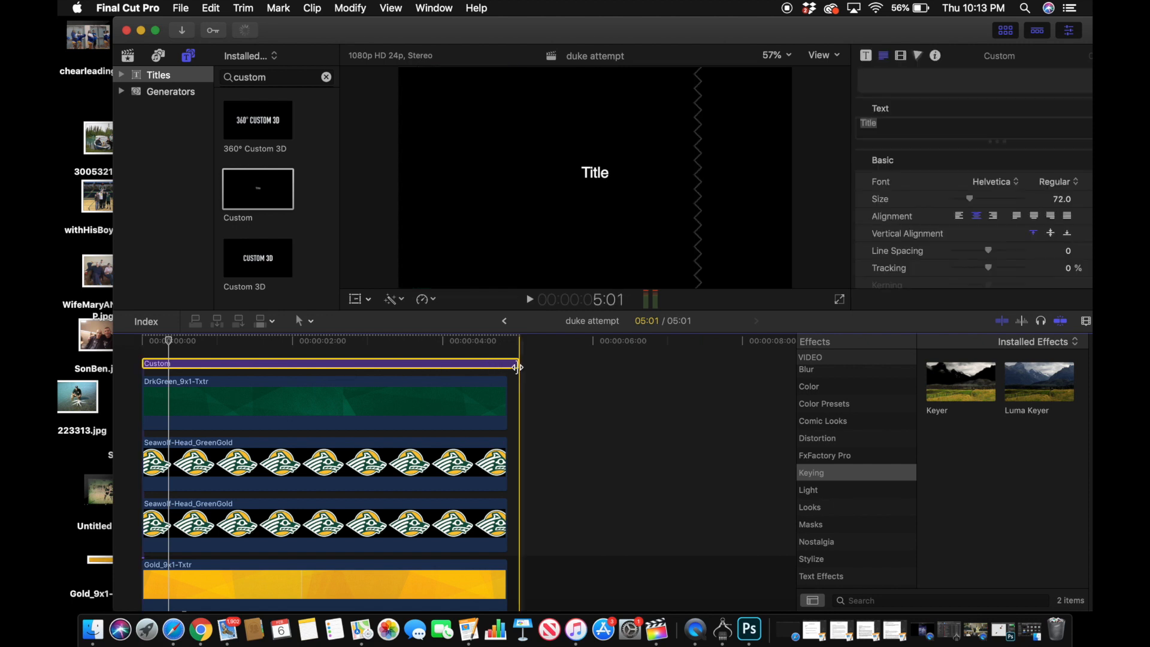
left_click_drag(516, 365, 506, 365)
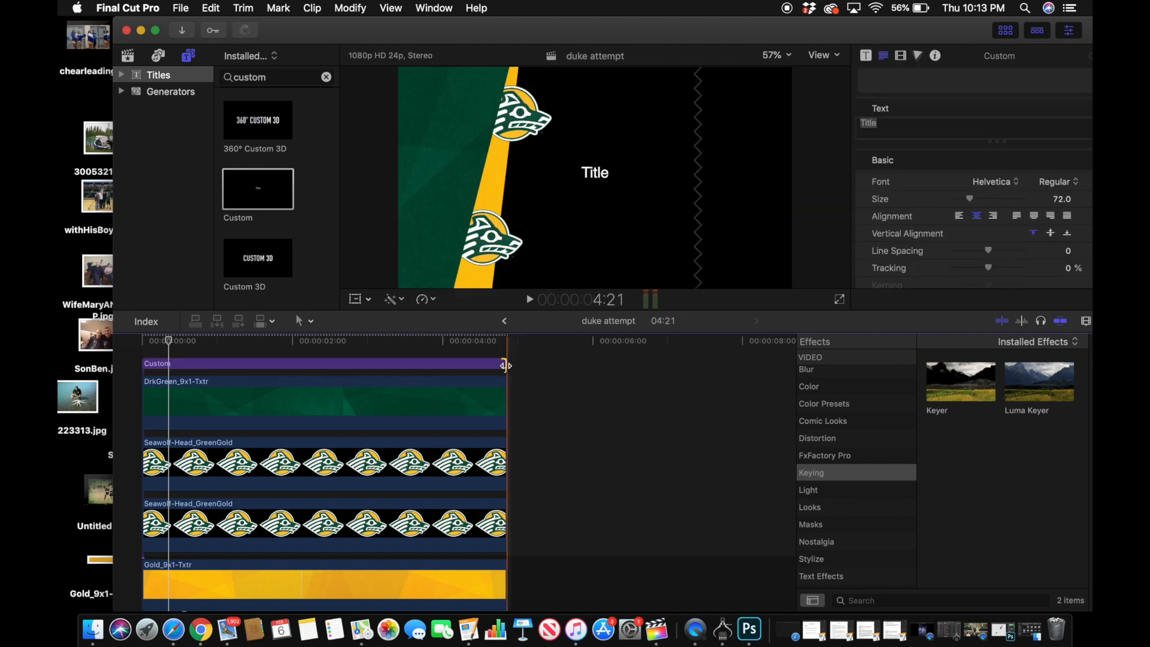
left_click(444, 363)
left_click(371, 341)
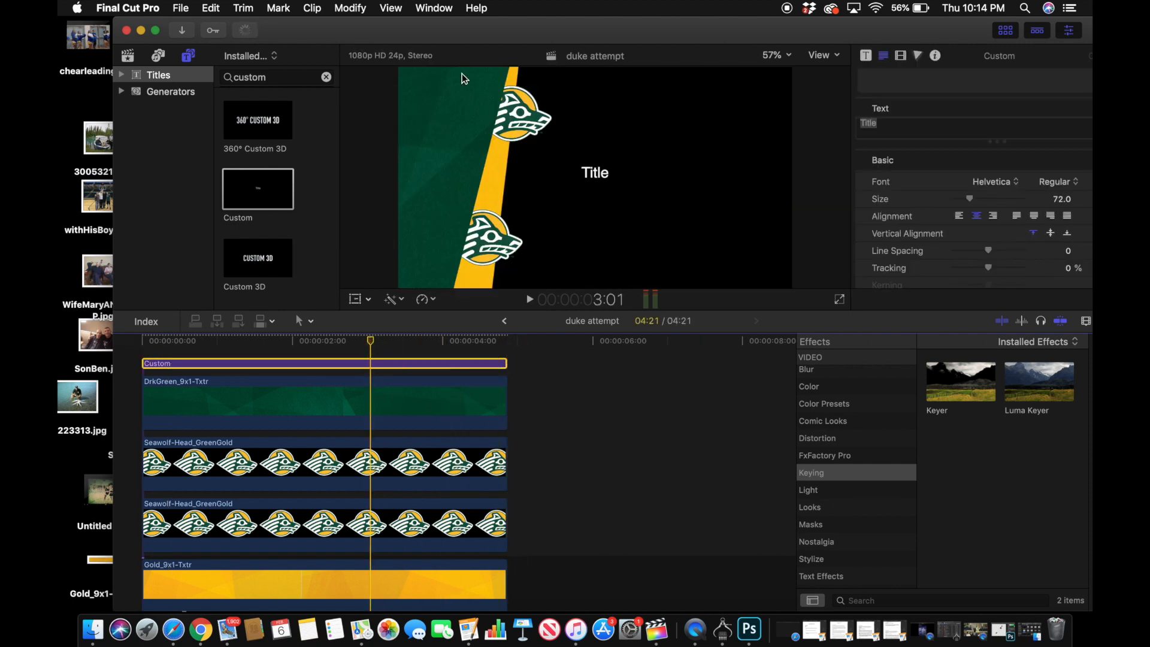
Replace the Custom title's placeholder text with "FINAL".
left_click_drag(455, 29, 421, 29)
left_click_drag(858, 123, 830, 123)
key("BackSpace")
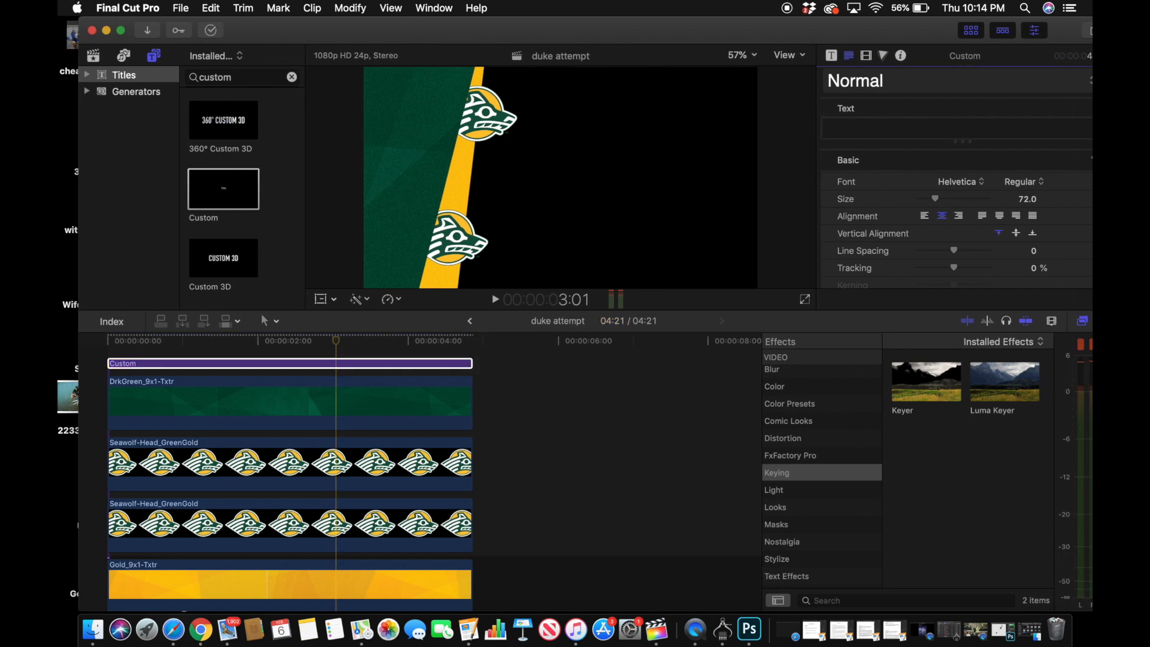
type("FINAL")
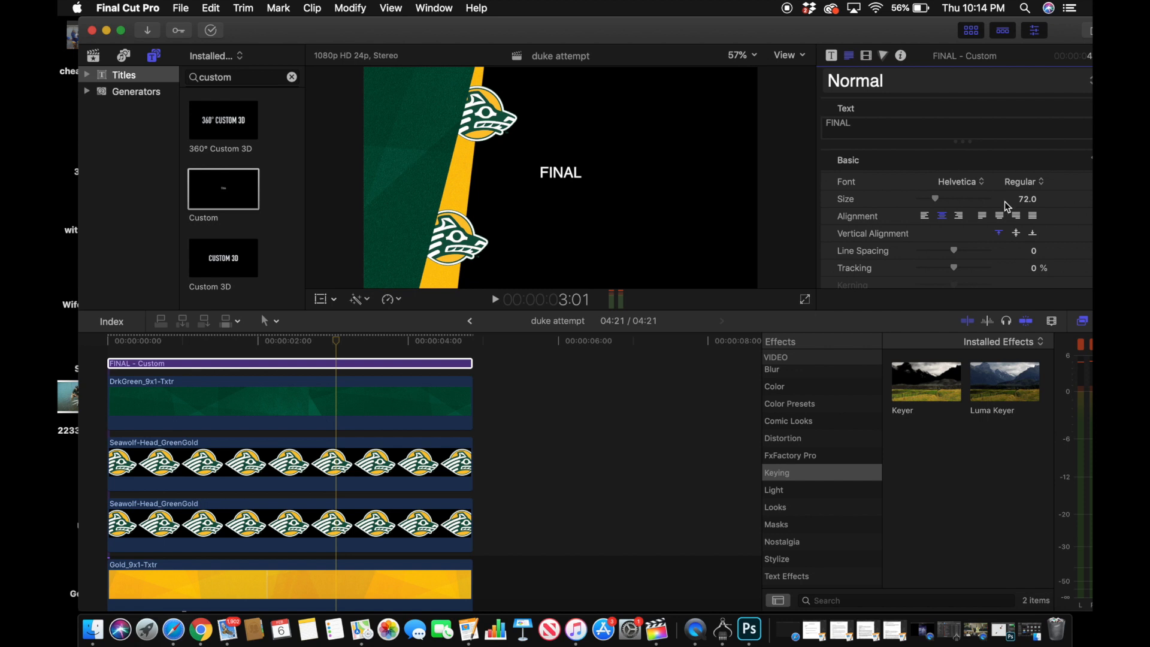
Change the FINAL title's font to Impact and enlarge its size to 136.
left_click(958, 182)
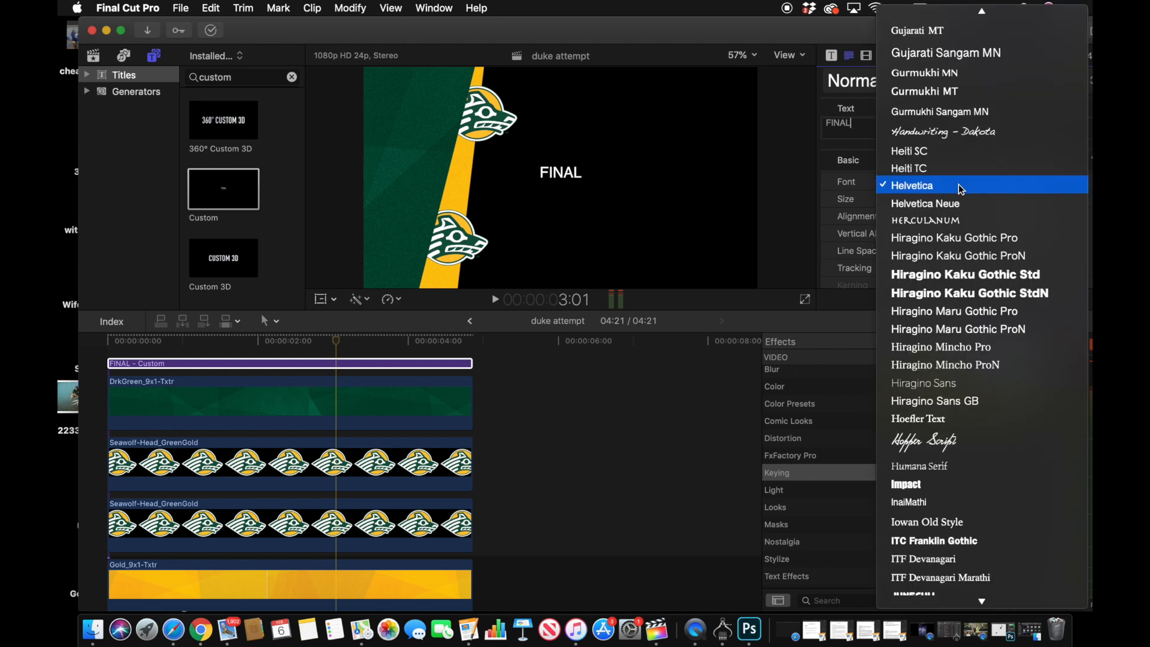
scroll(955, 277, "down", 5)
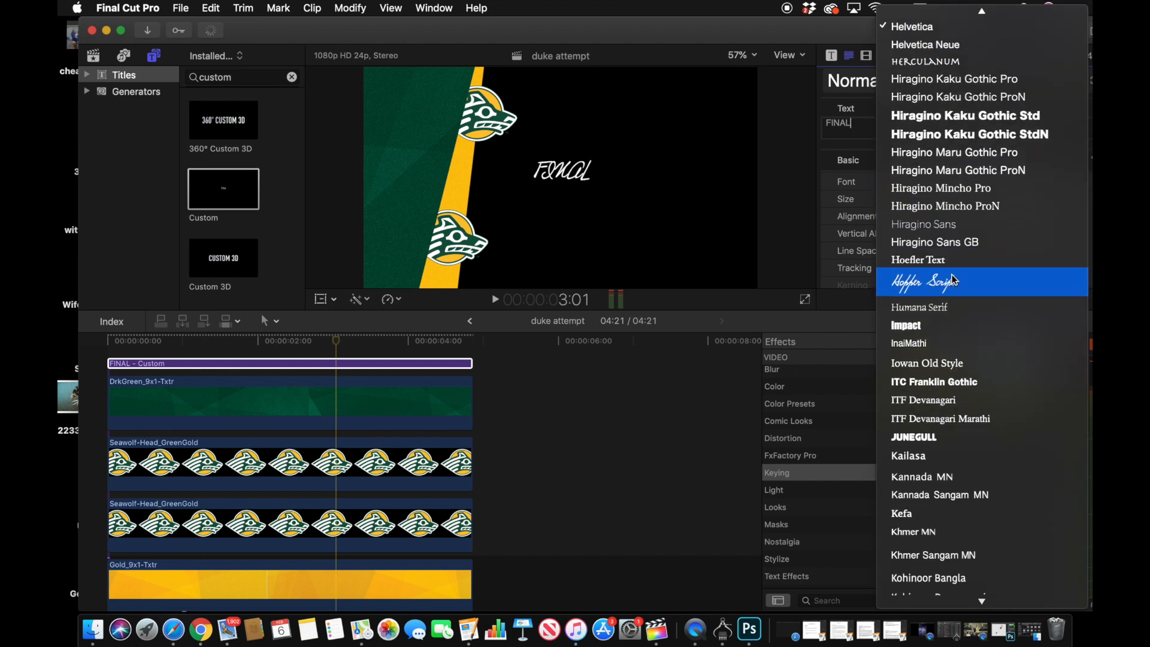
left_click(950, 324)
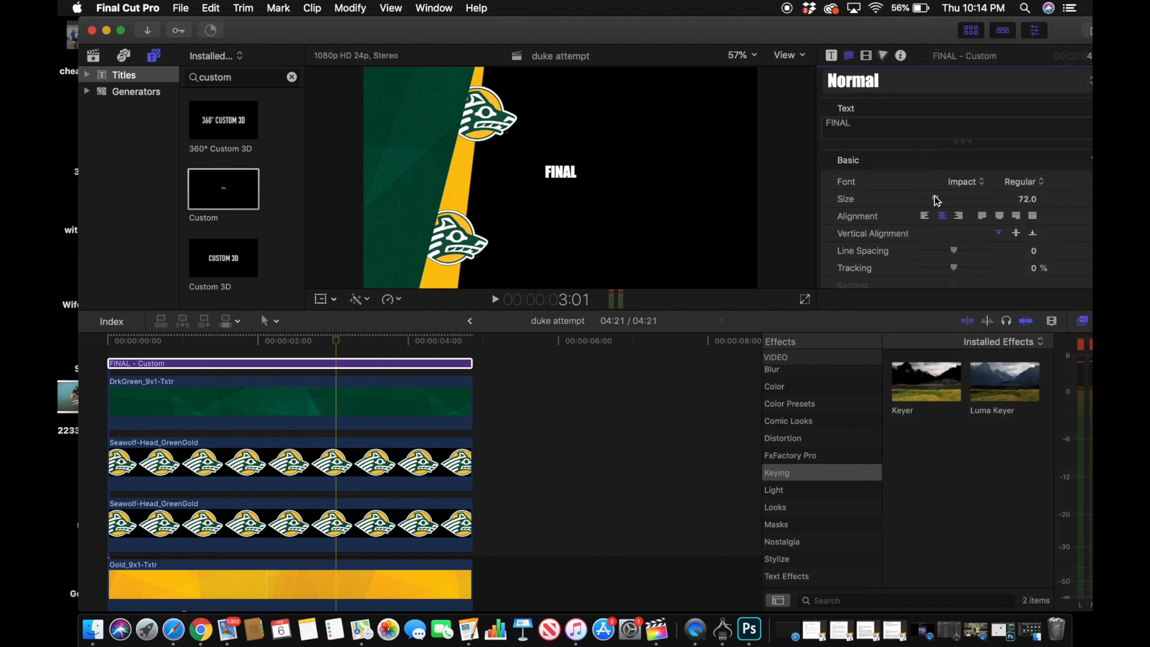
left_click_drag(936, 197, 952, 202)
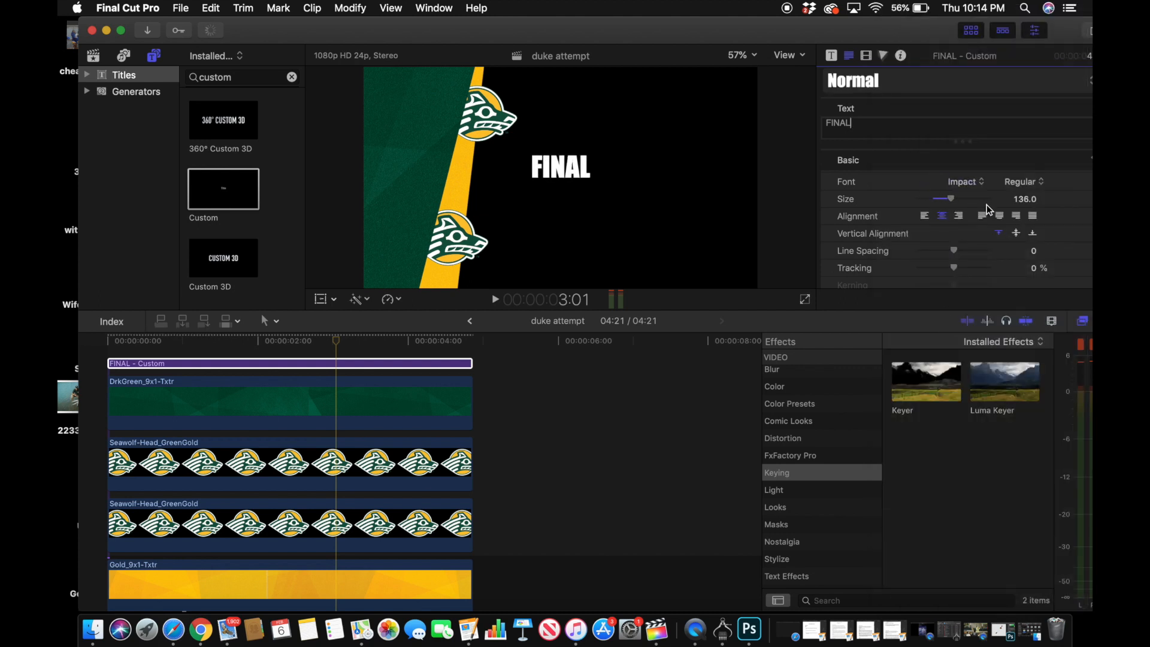
Move the FINAL title onto the dark green band at about X -764.14 px and Y 47.84 px.
scroll(986, 207, "down", 6)
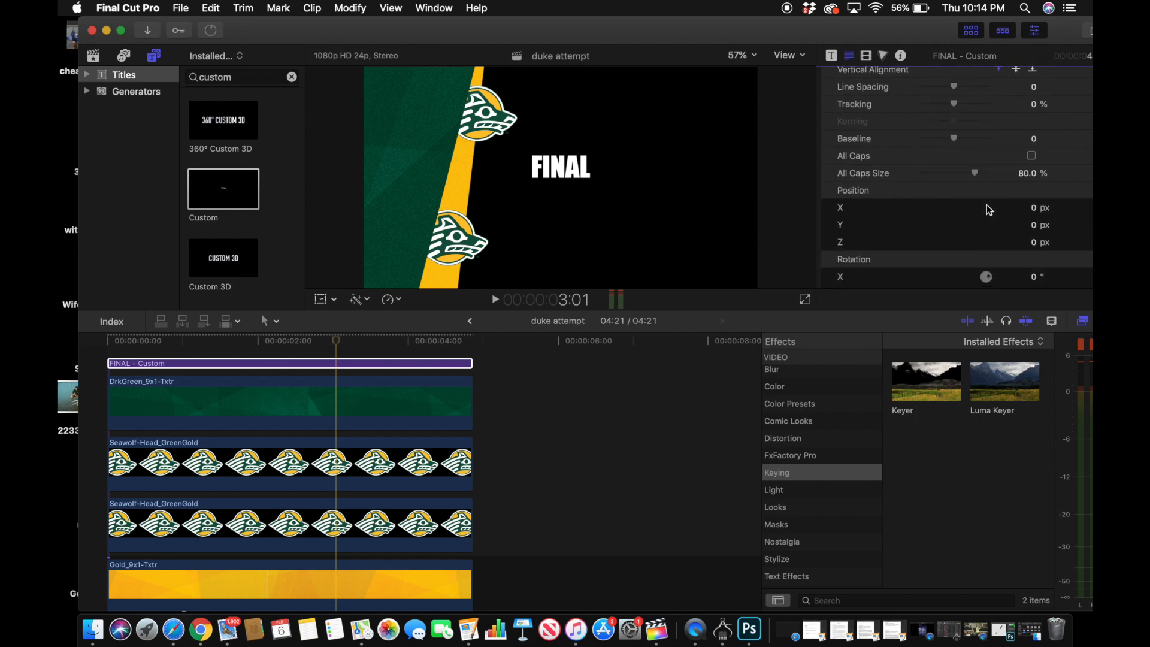
scroll(988, 209, "up", 5)
scroll(980, 265, "down", 4)
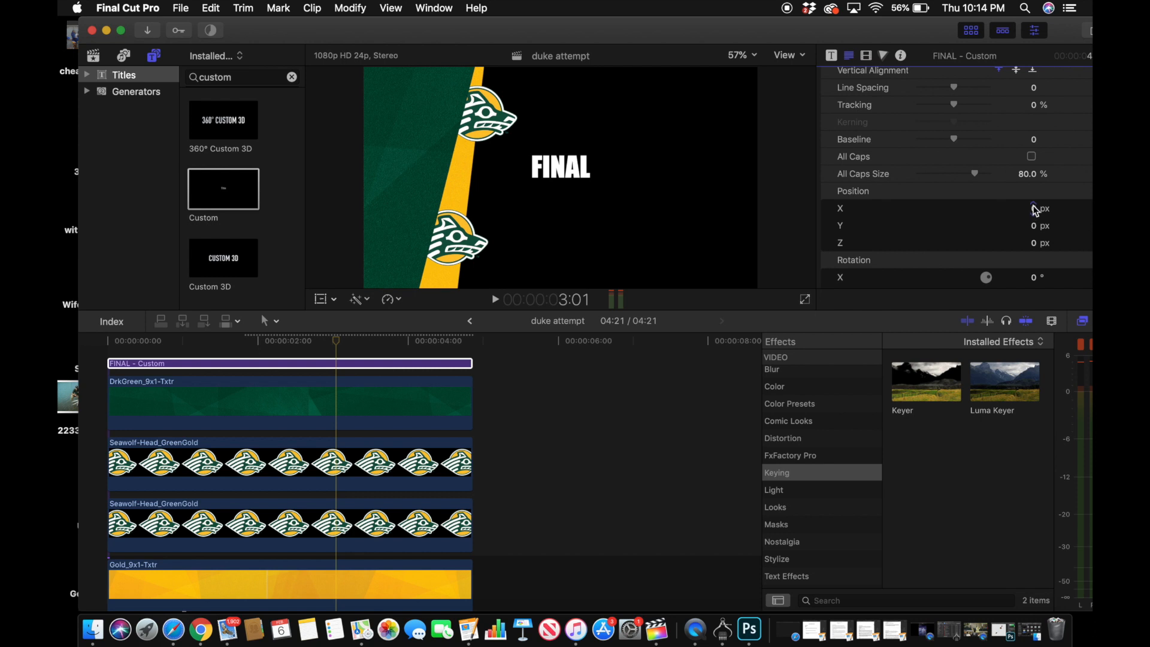
mouse_move(1035, 209)
left_mouse_down()
mouse_move(987, 210)
mouse_move(1032, 208)
mouse_move(1026, 230)
left_mouse_up()
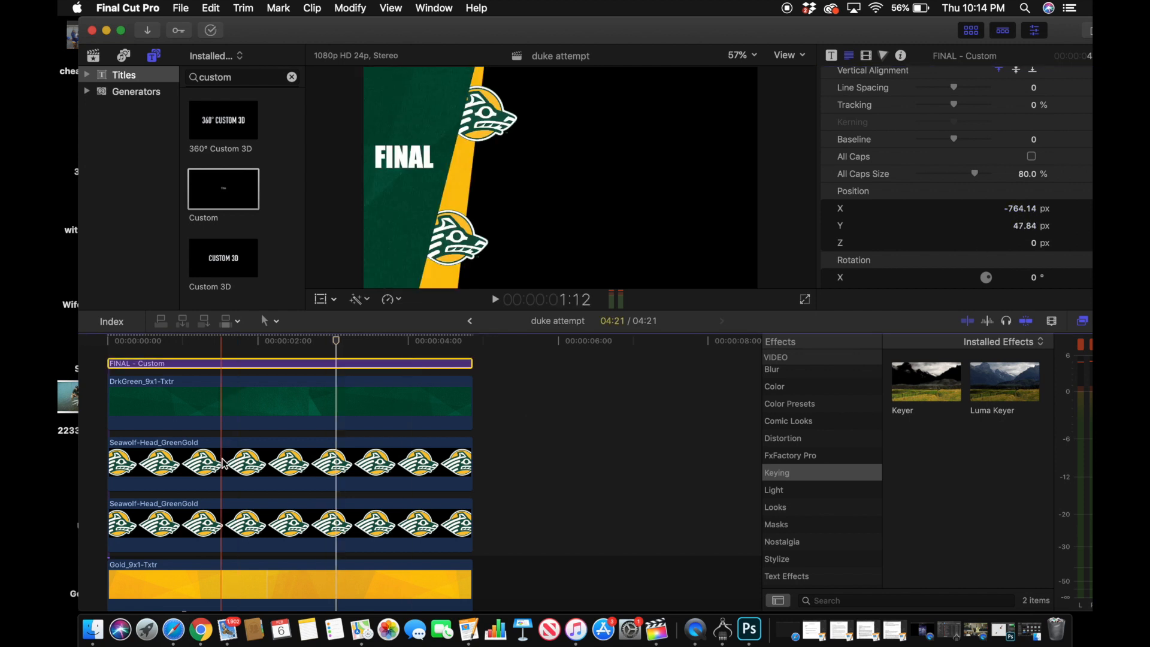
Add the 360° Color Solid generator above the FINAL title at the timeline start, cut it at 04:21, and delete the excess.
scroll(221, 462, "up", 2)
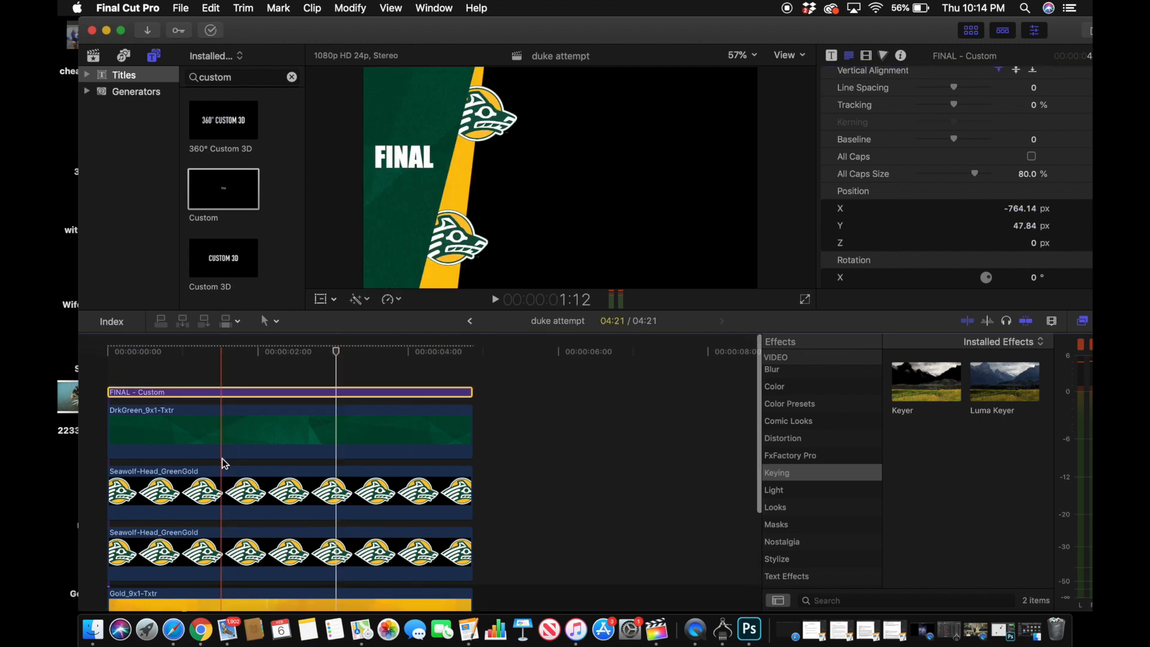
left_click(145, 91)
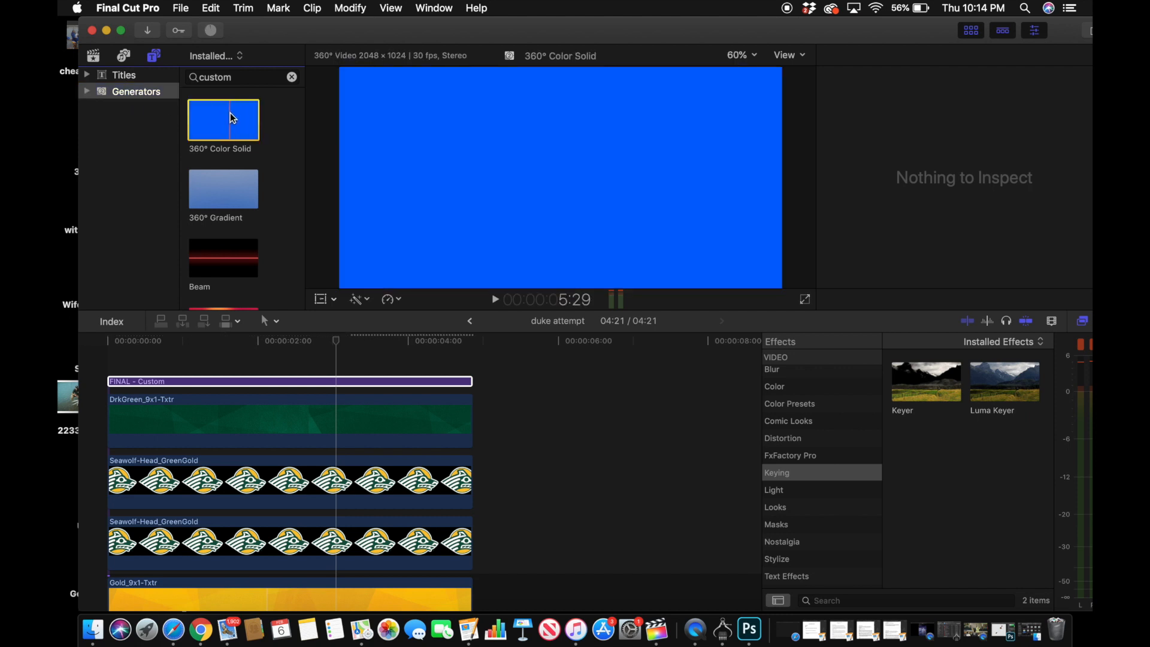
left_click_drag(229, 112, 144, 390)
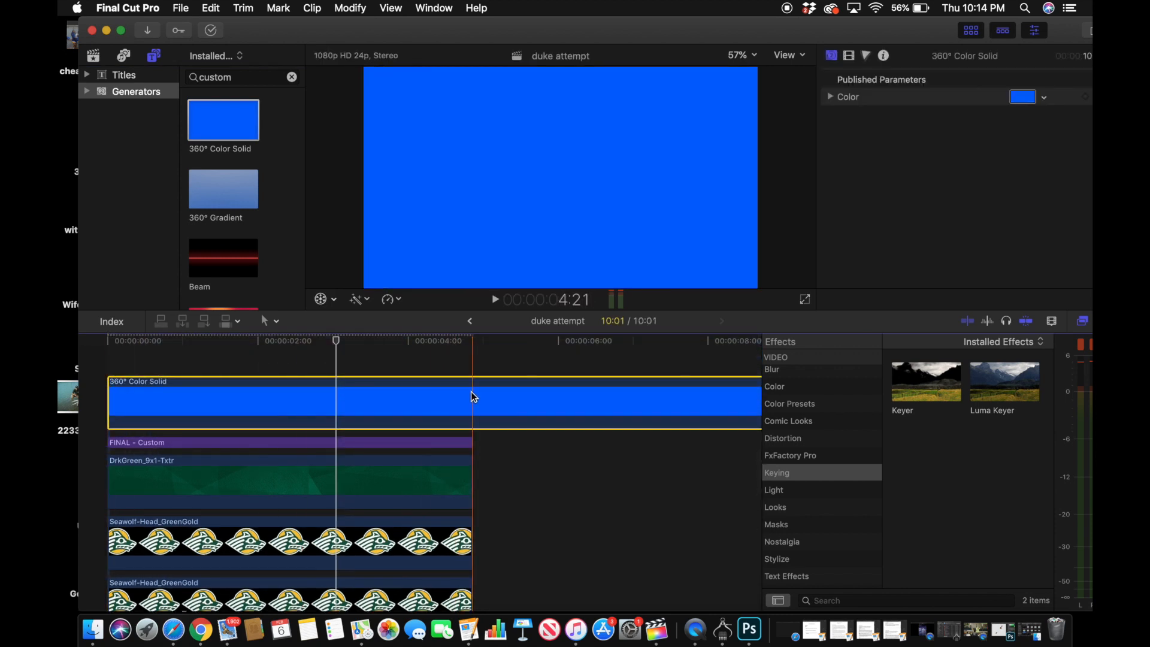
key("super+b")
left_click(517, 589)
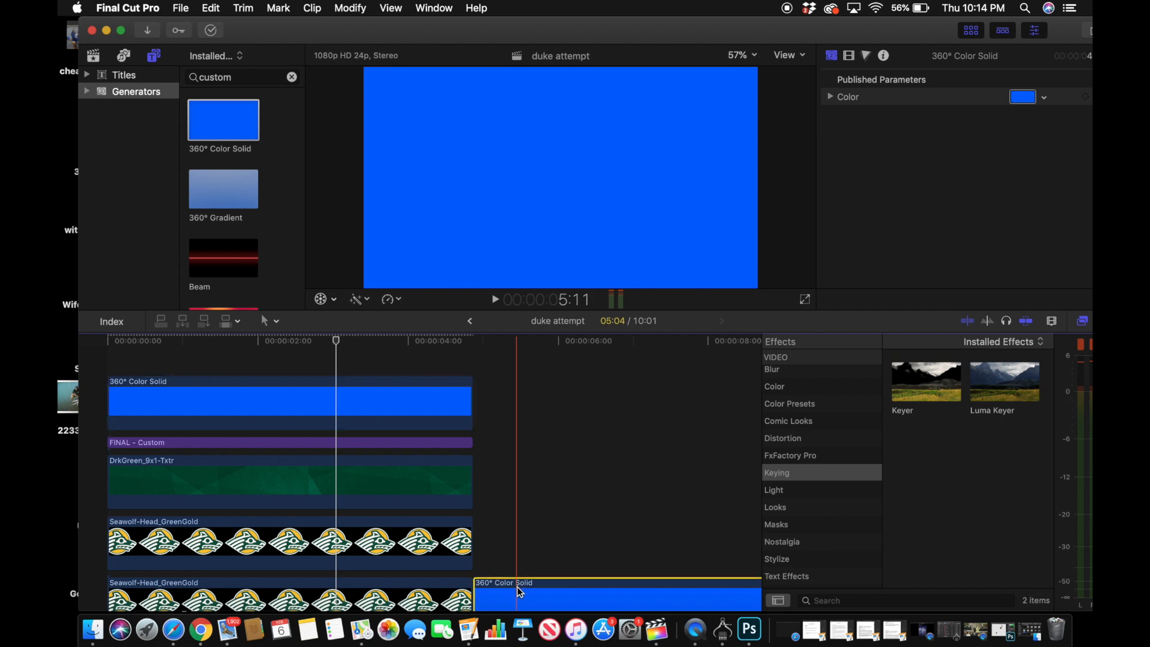
key("BackSpace")
Change the 360° Color Solid clip's color to White from the Apple color palette.
left_click(269, 402)
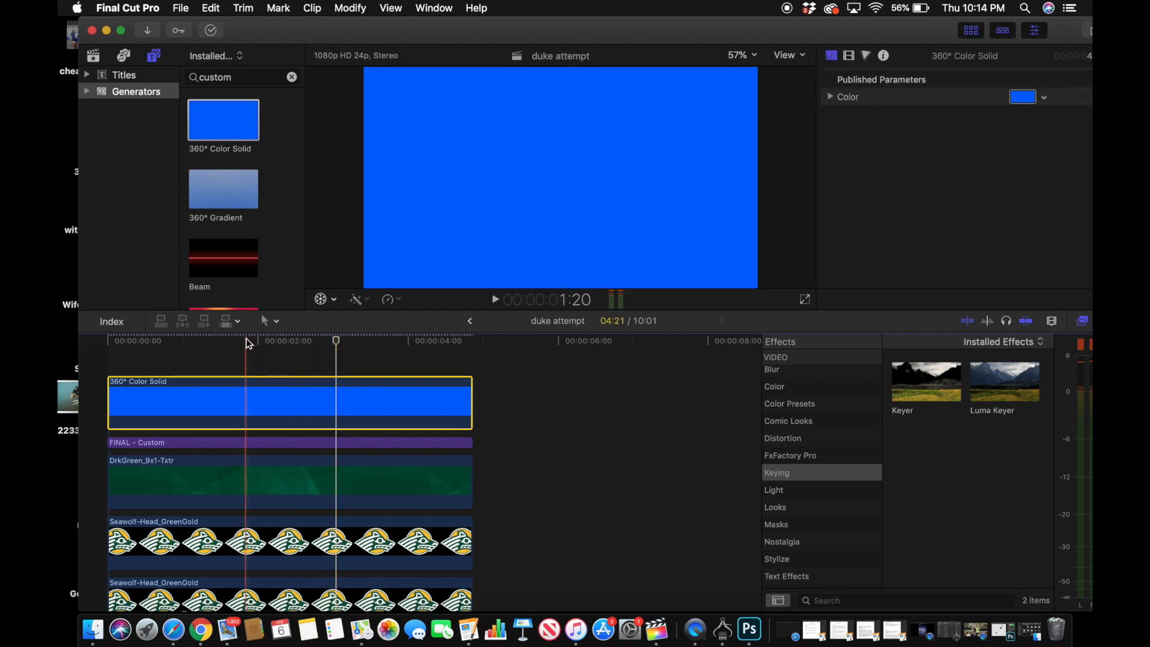
left_click(246, 389)
left_click(1034, 101)
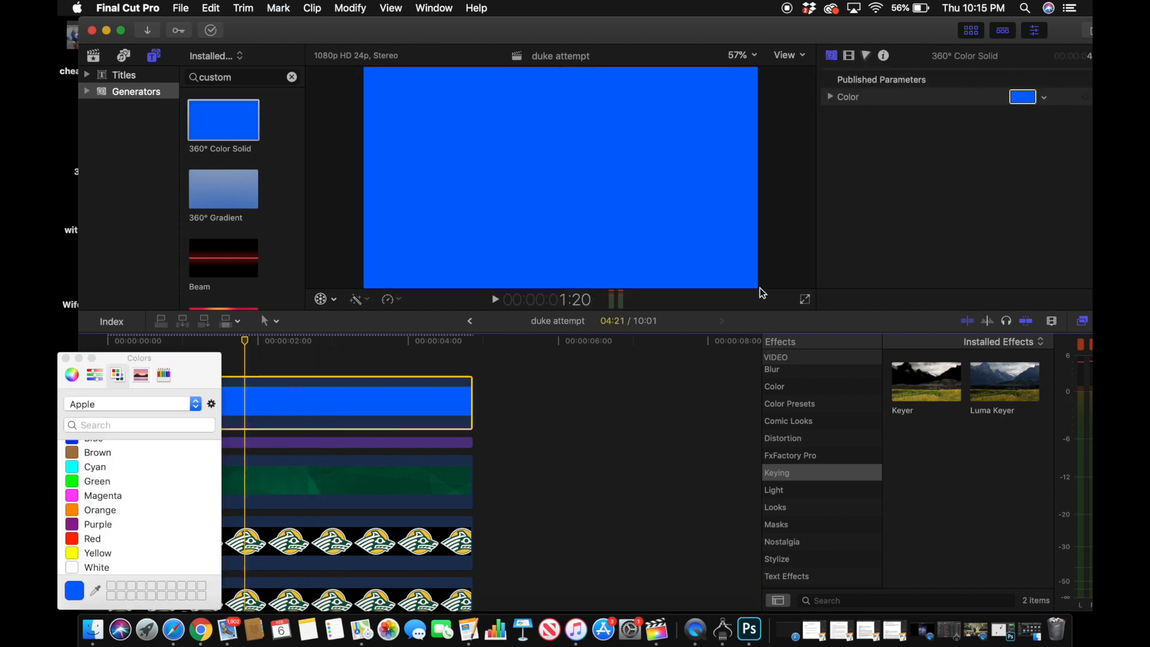
left_click(106, 566)
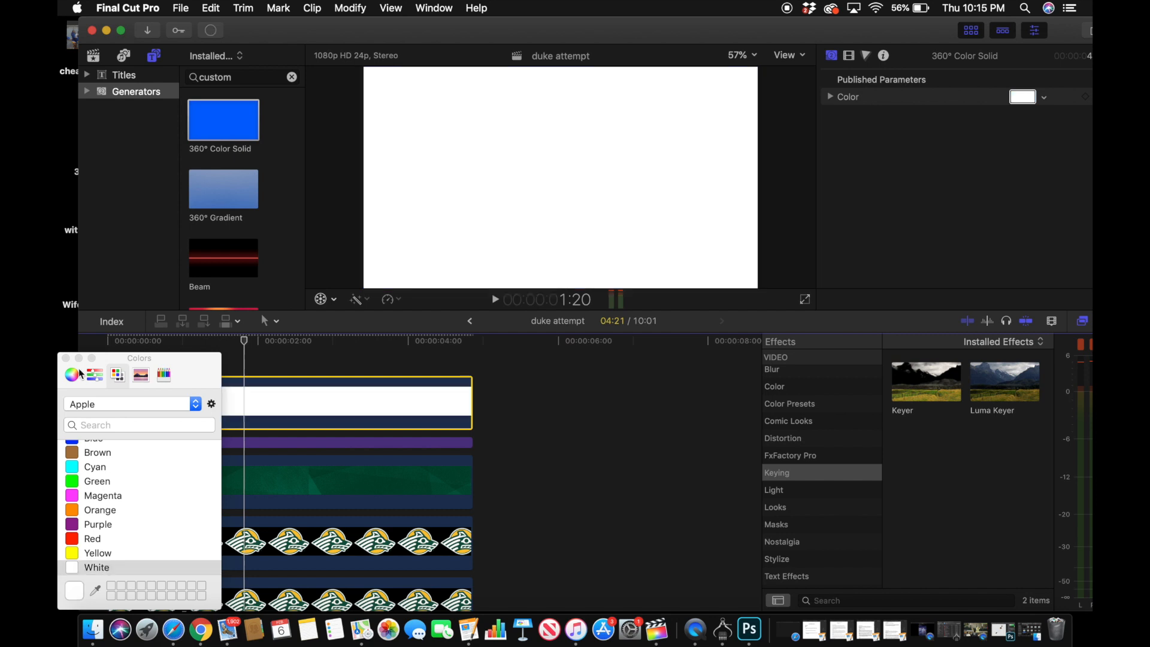
left_click(65, 358)
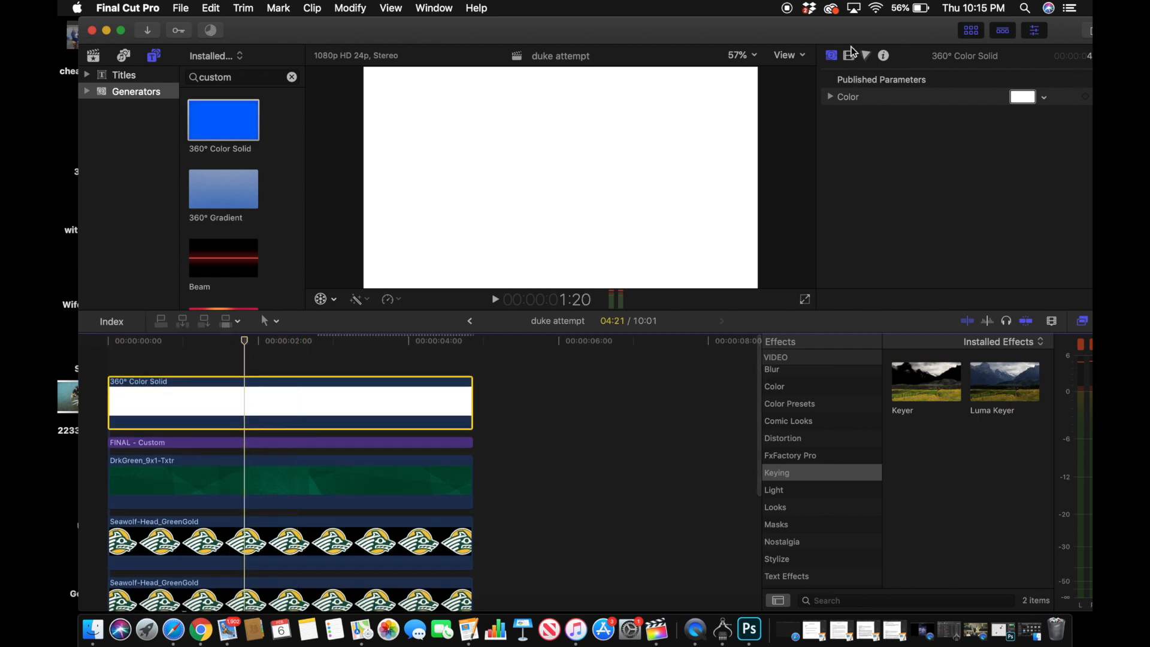
Crop the white solid to a small square with Left 1956, Right 2001, Top 992 and Bottom 930 px.
left_click(849, 56)
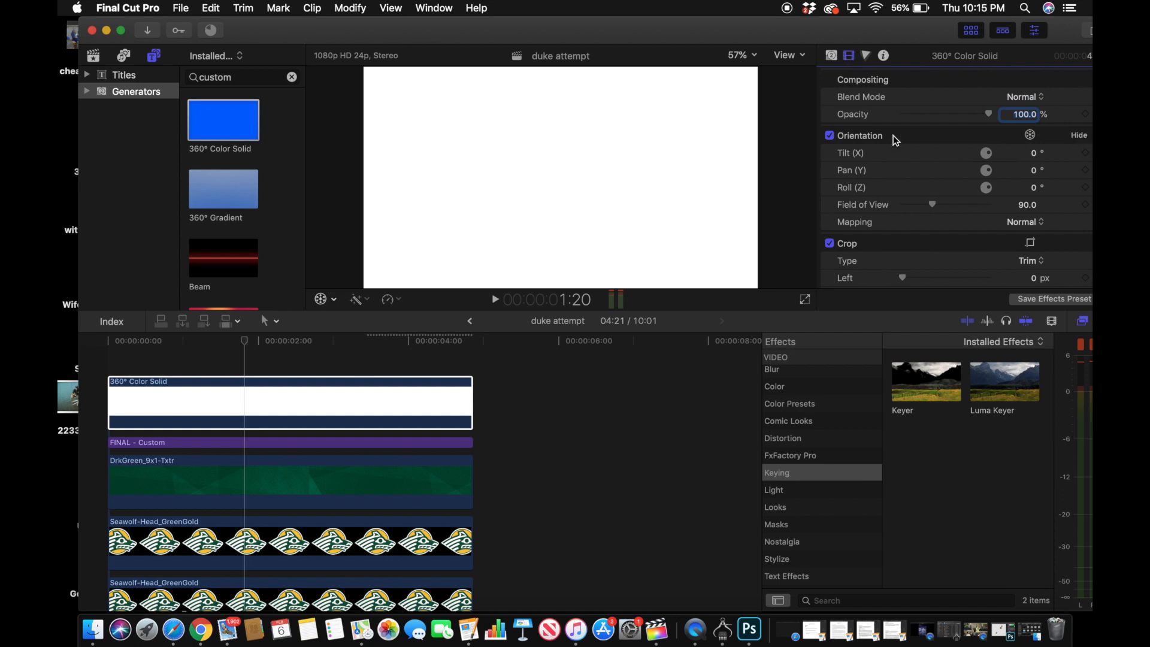
scroll(900, 156, "down", 2)
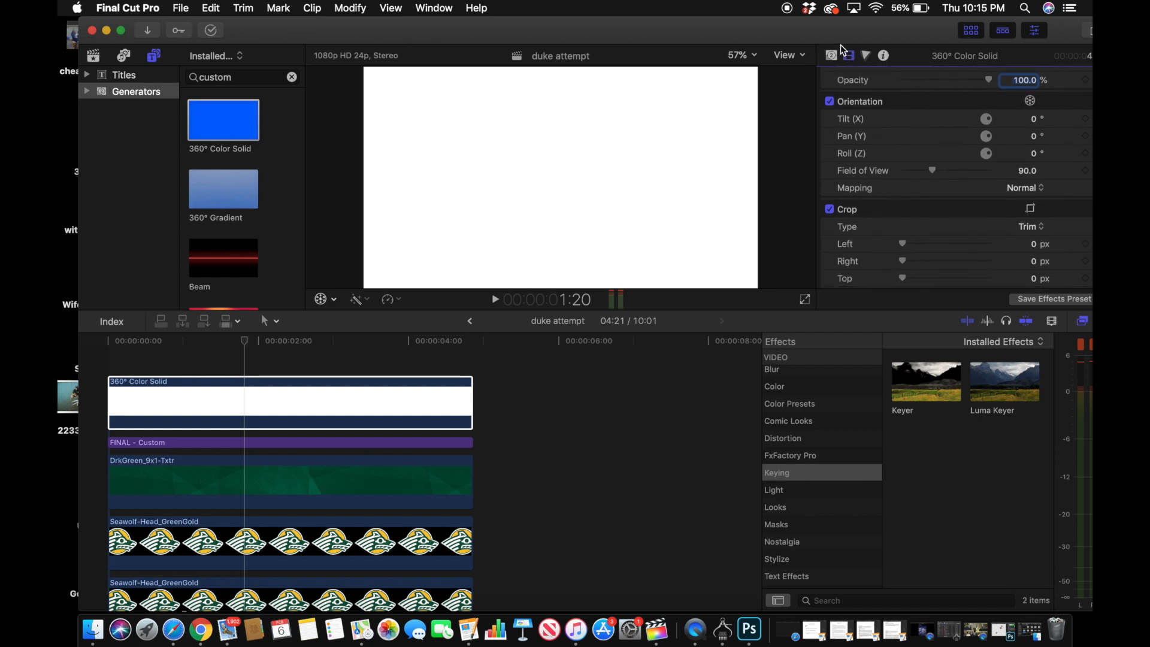
scroll(885, 167, "down", 1)
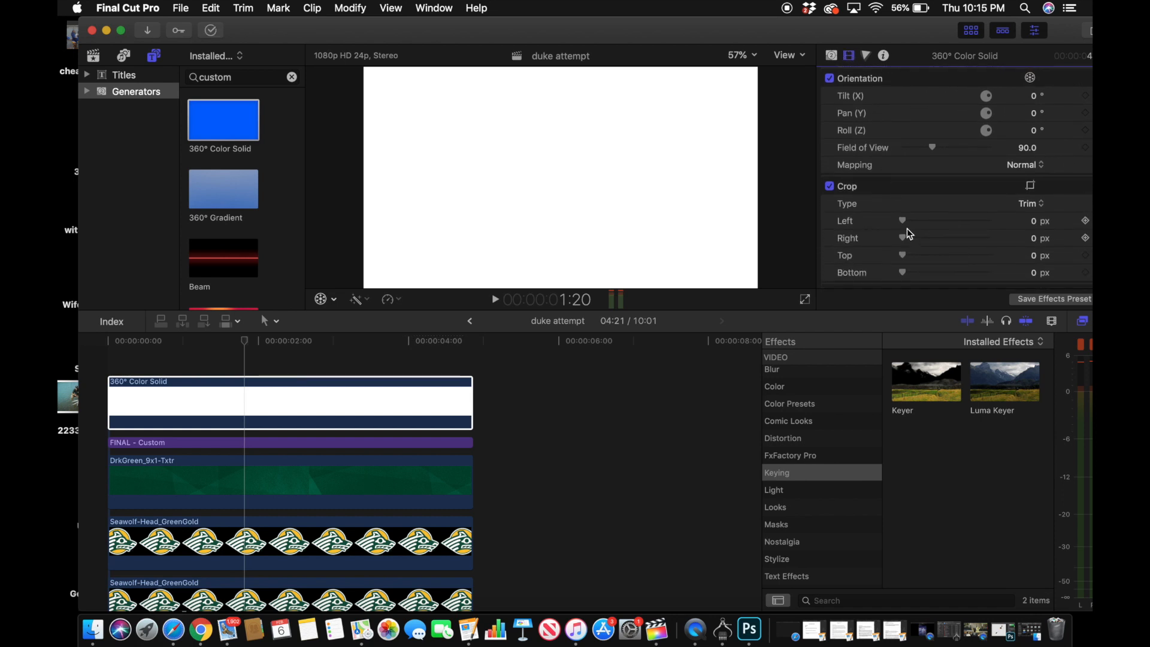
left_click_drag(904, 225, 988, 225)
left_click_drag(904, 236, 978, 238)
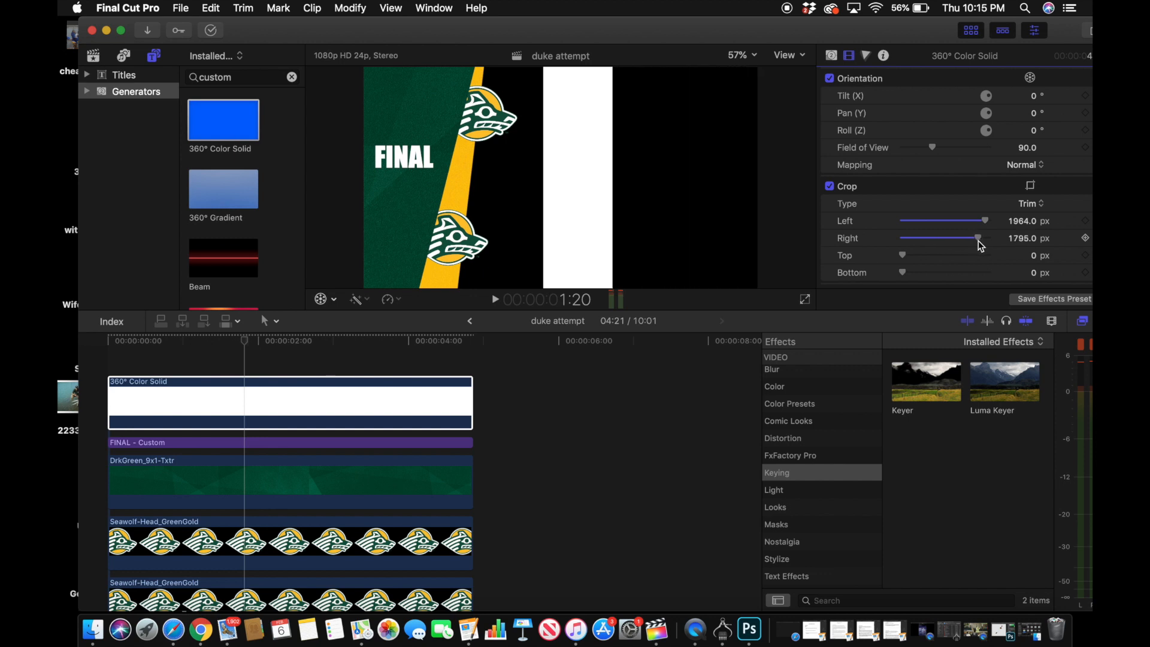
left_click_drag(904, 256, 941, 272)
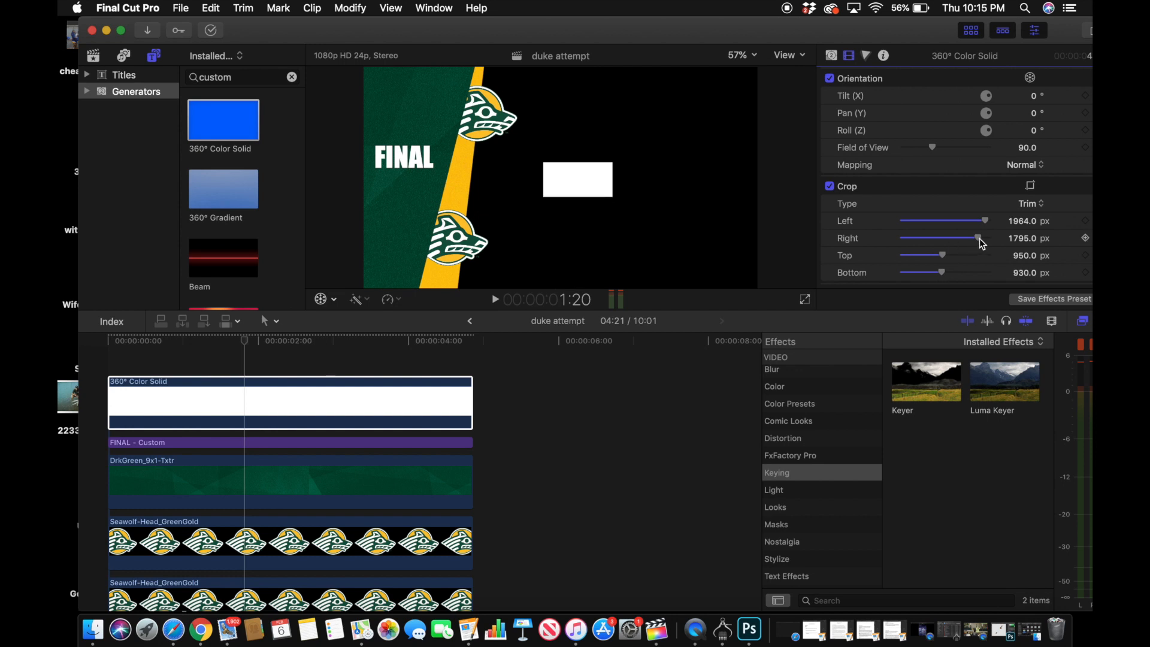
left_click_drag(980, 238, 949, 258)
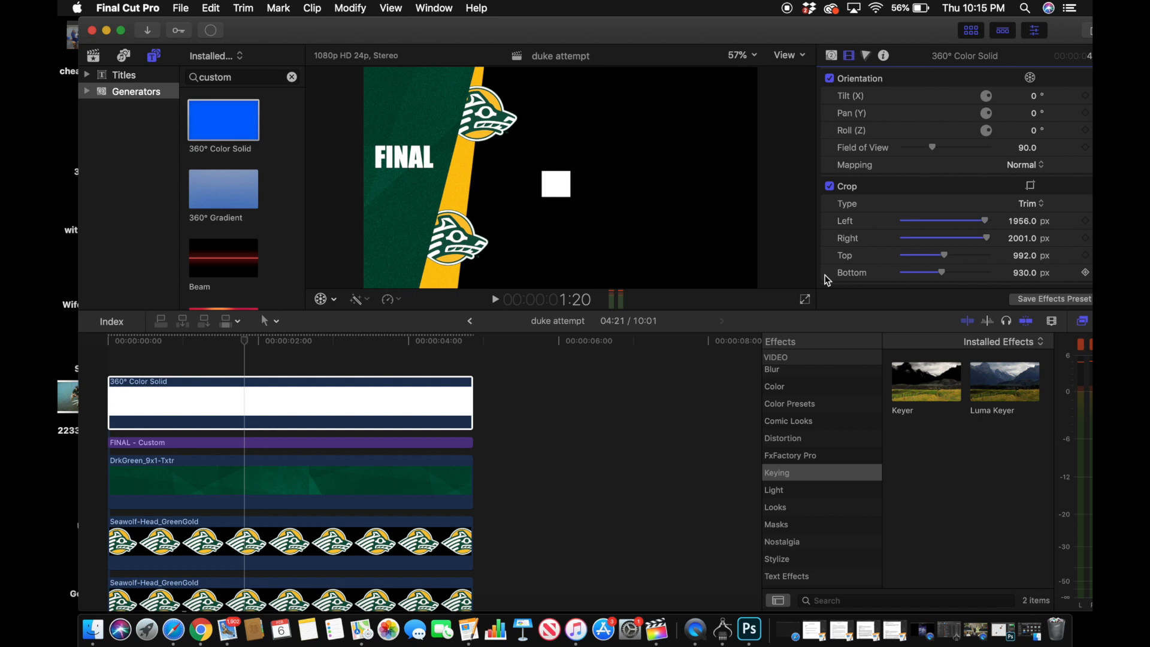
Convert the cropped white solid into a compound clip in the 12-24-19 event, keeping the suggested name.
left_click(267, 414)
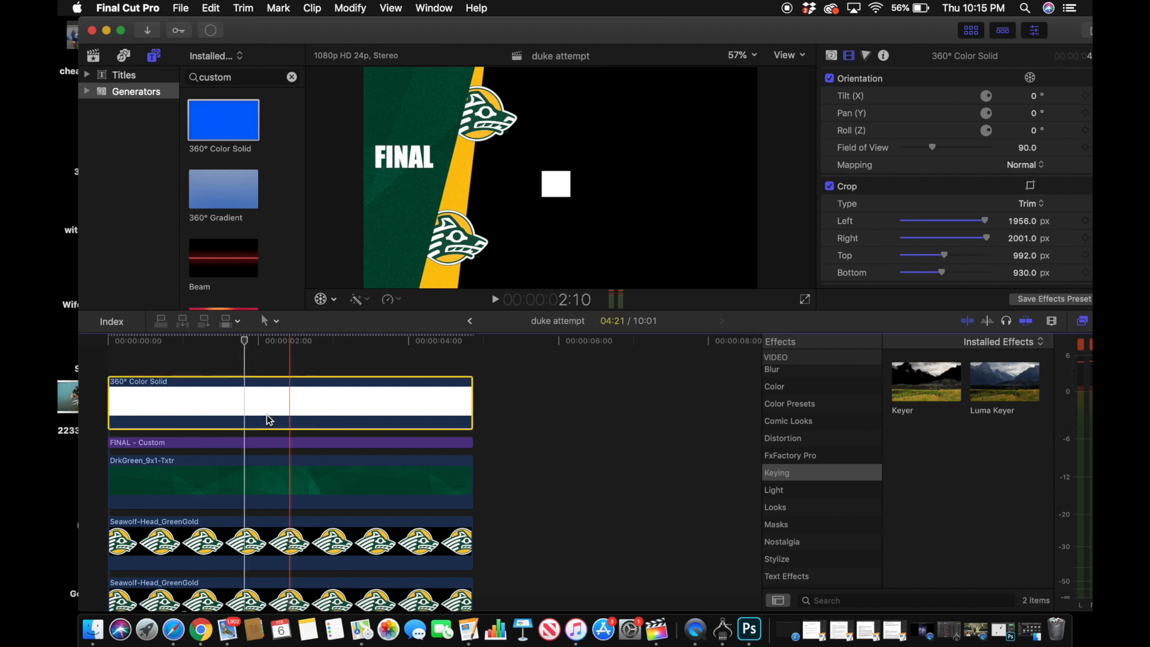
right_click(195, 412)
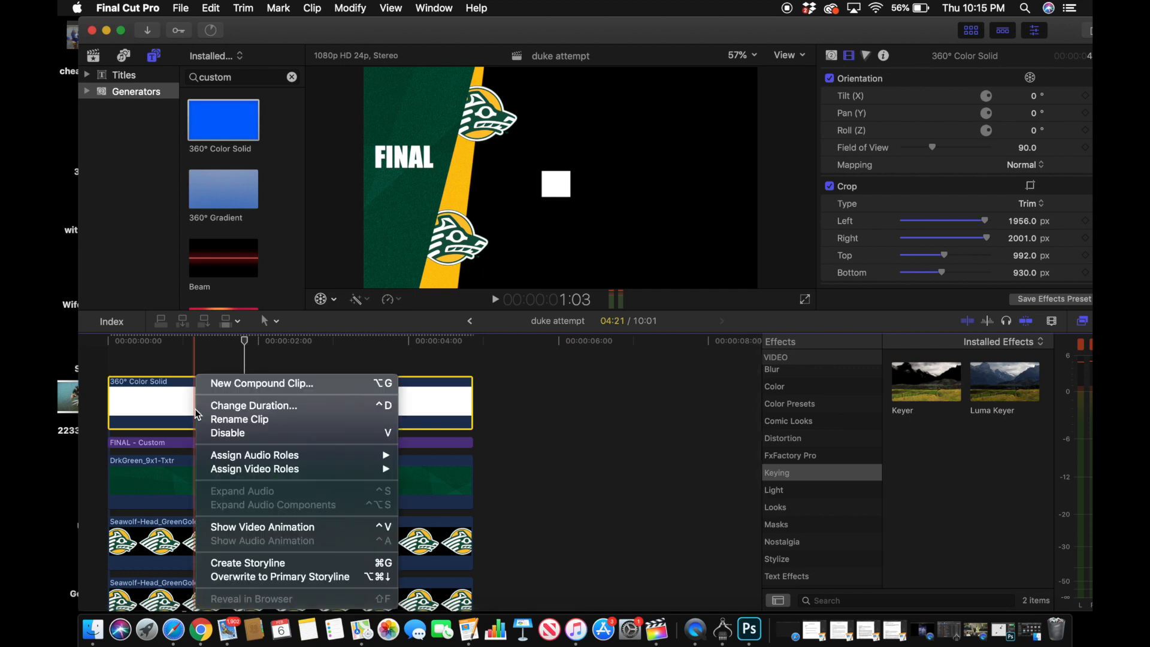
left_click(206, 388)
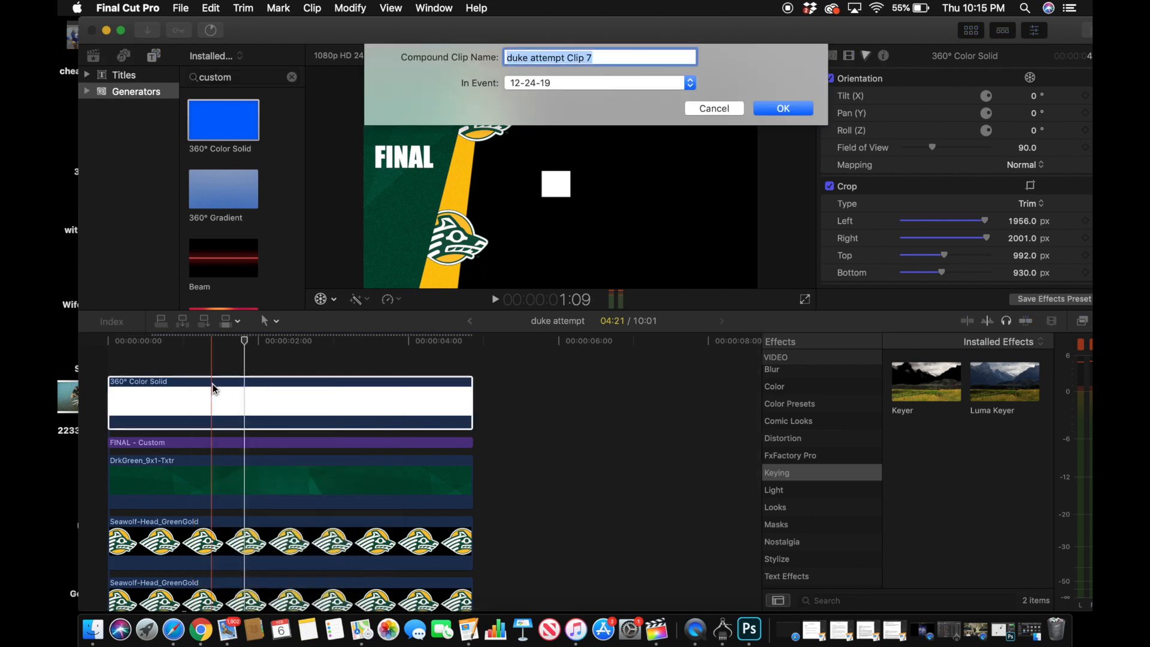
left_click(755, 111)
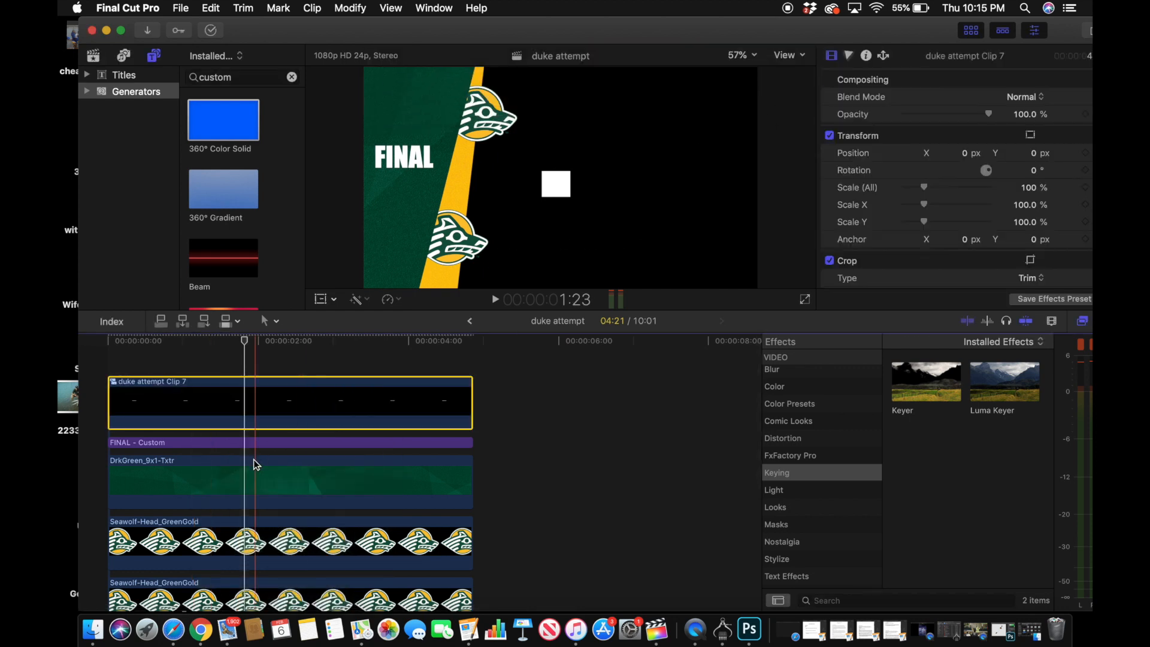
Scale the white square's compound clip to 51% and move it to X -888.2 px, beneath the FINAL title.
left_click(200, 346)
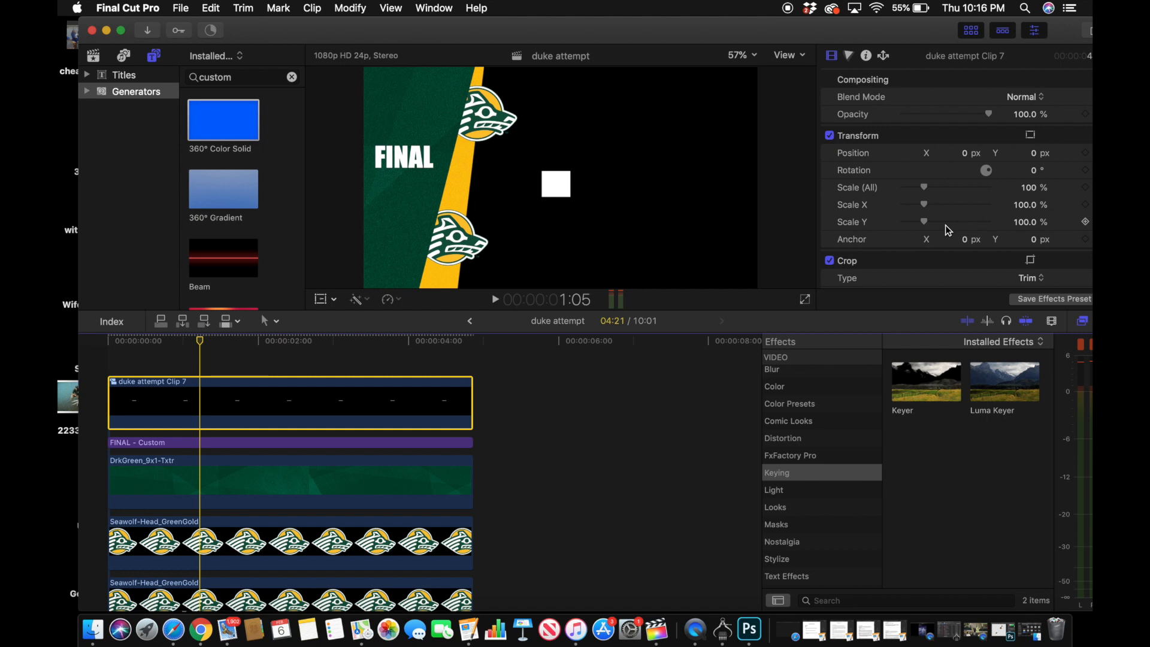
left_click_drag(924, 187, 916, 190)
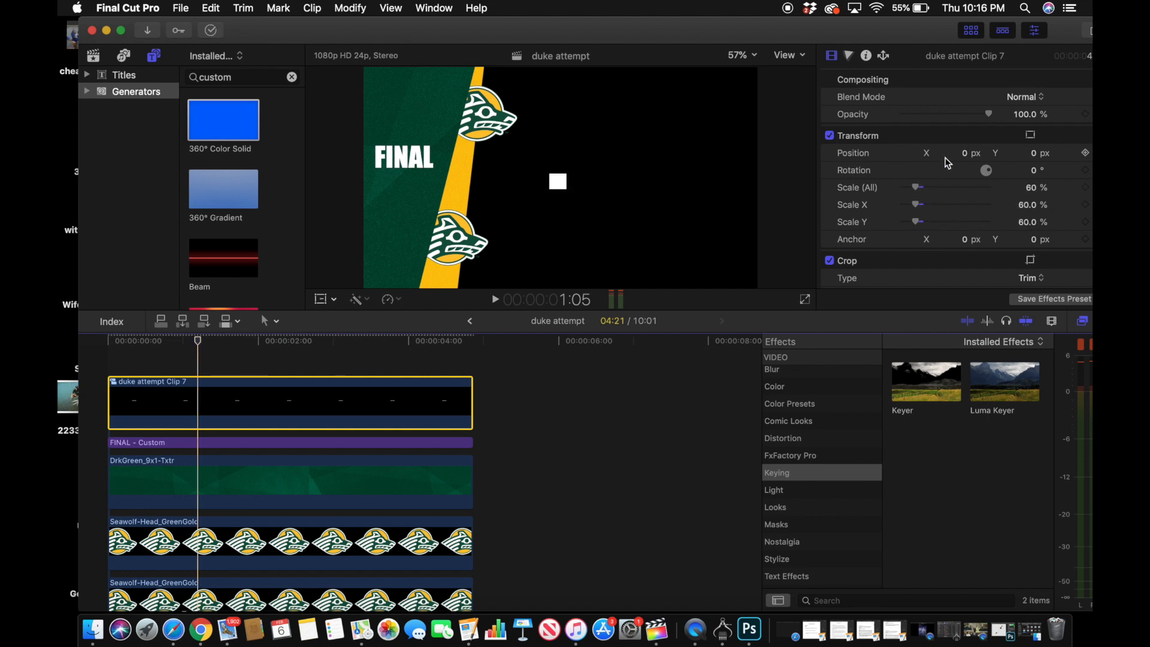
left_click_drag(964, 153, 964, 159)
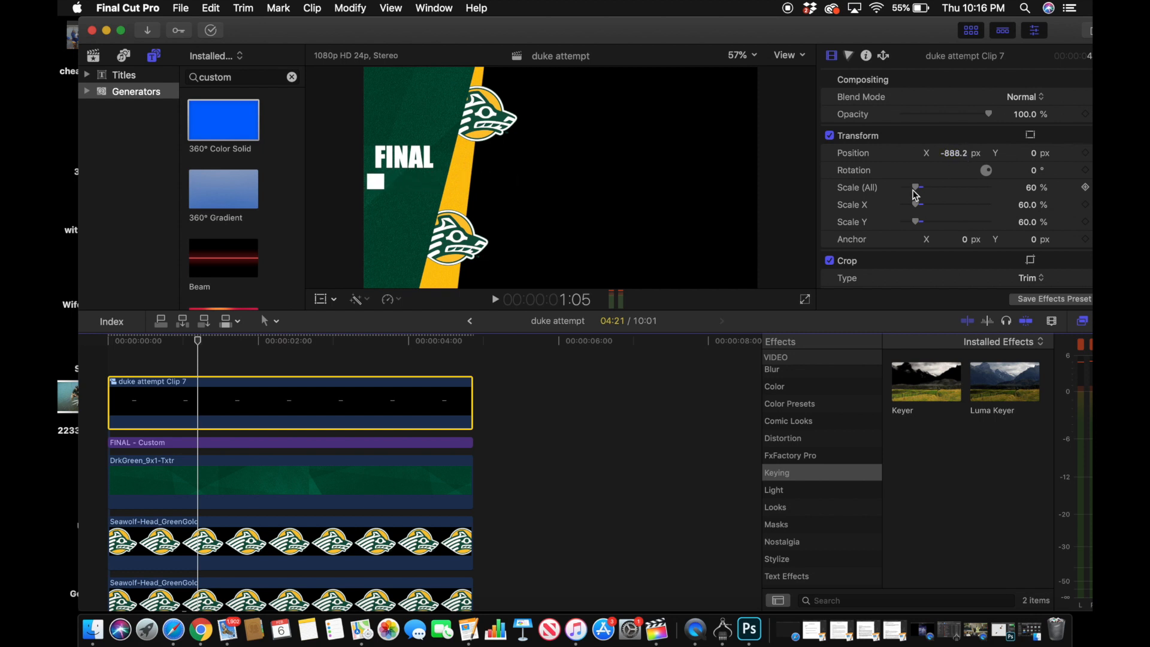
left_click_drag(918, 191, 915, 191)
left_click_drag(915, 190, 915, 190)
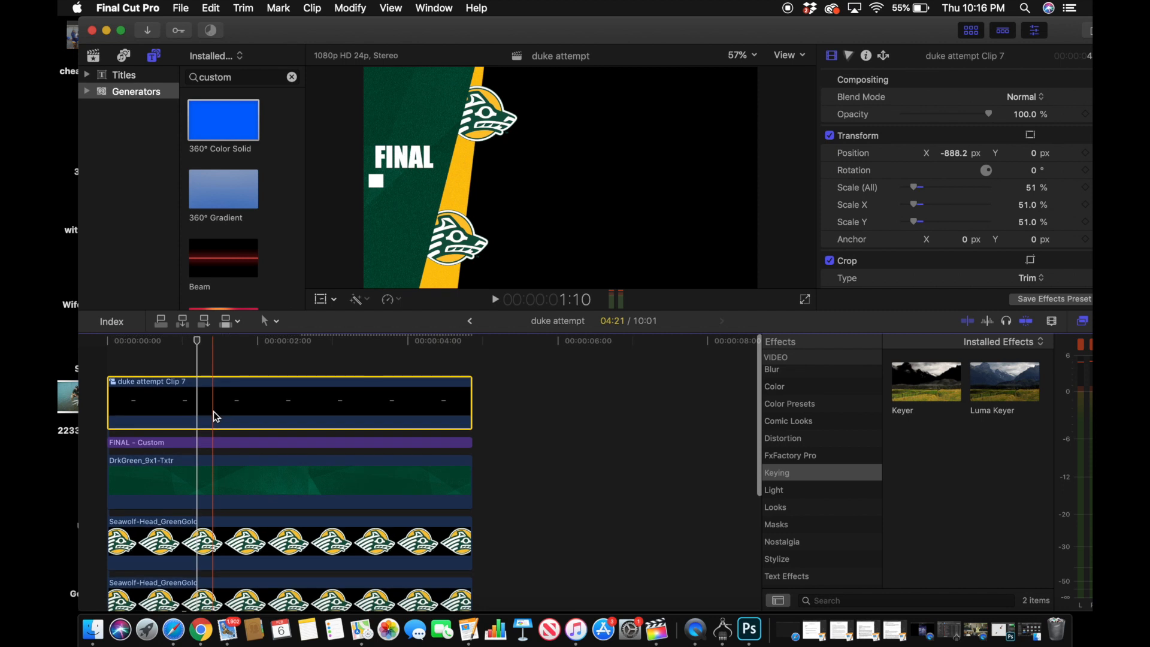
Duplicate the white square twice above the original and space the copies in a row, with the third square at X -699.2 px.
mouse_move(213, 411)
left_mouse_down()
mouse_move(216, 367)
mouse_move(207, 411)
left_mouse_up()
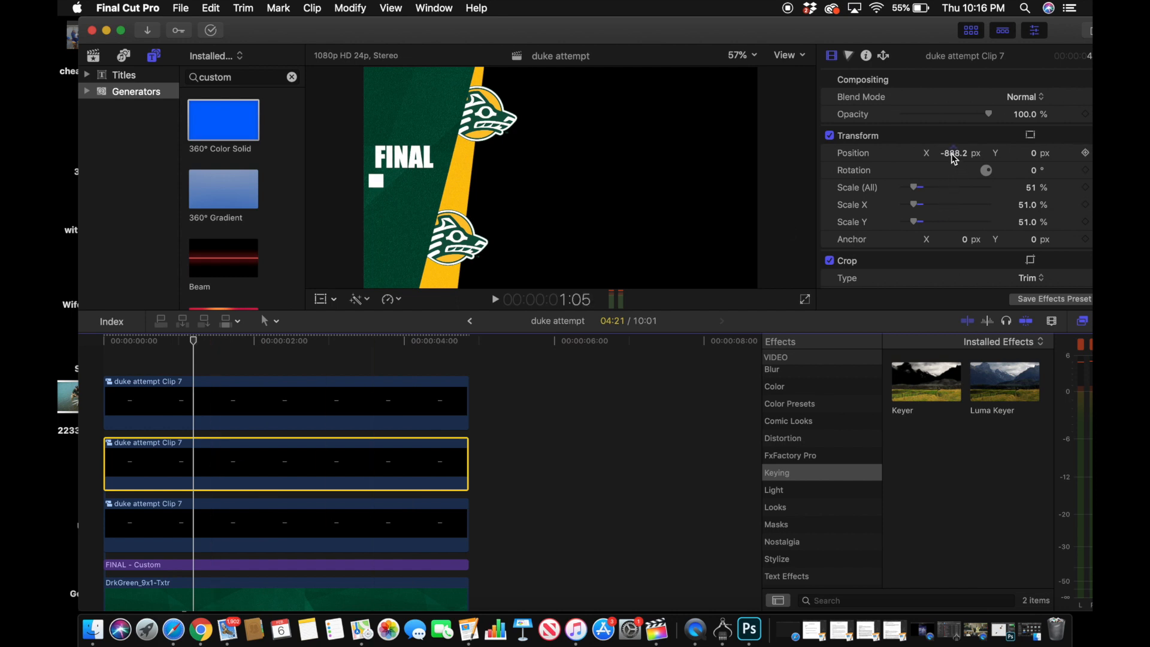
left_click_drag(954, 157, 968, 157)
left_click(270, 402)
left_click(245, 341)
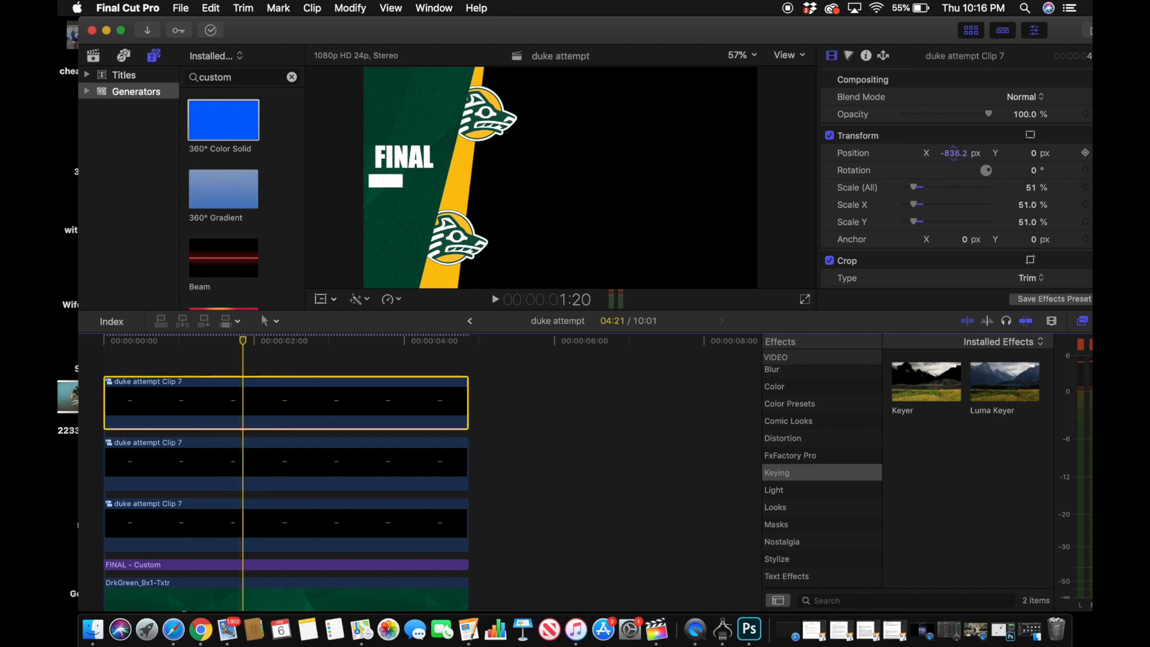
left_click_drag(953, 153, 957, 157)
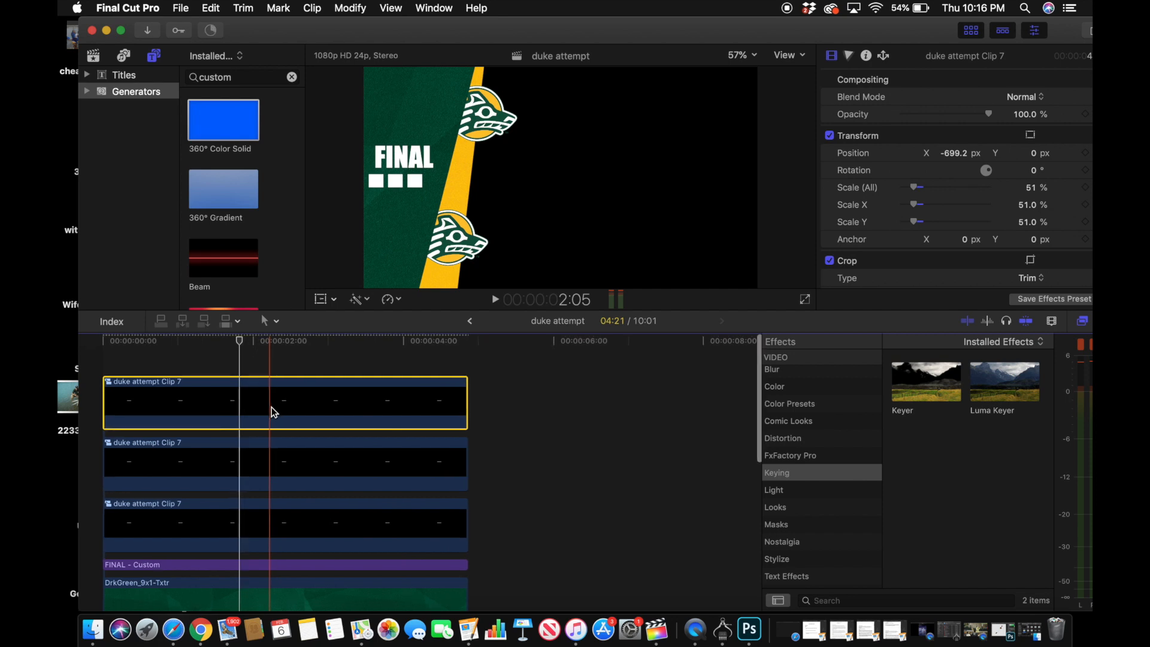
Duplicate the white square once more and move the new copy to X -607.2 px to complete a row of four.
mouse_move(273, 412)
left_mouse_down()
mouse_move(273, 377)
mouse_move(271, 405)
left_mouse_up()
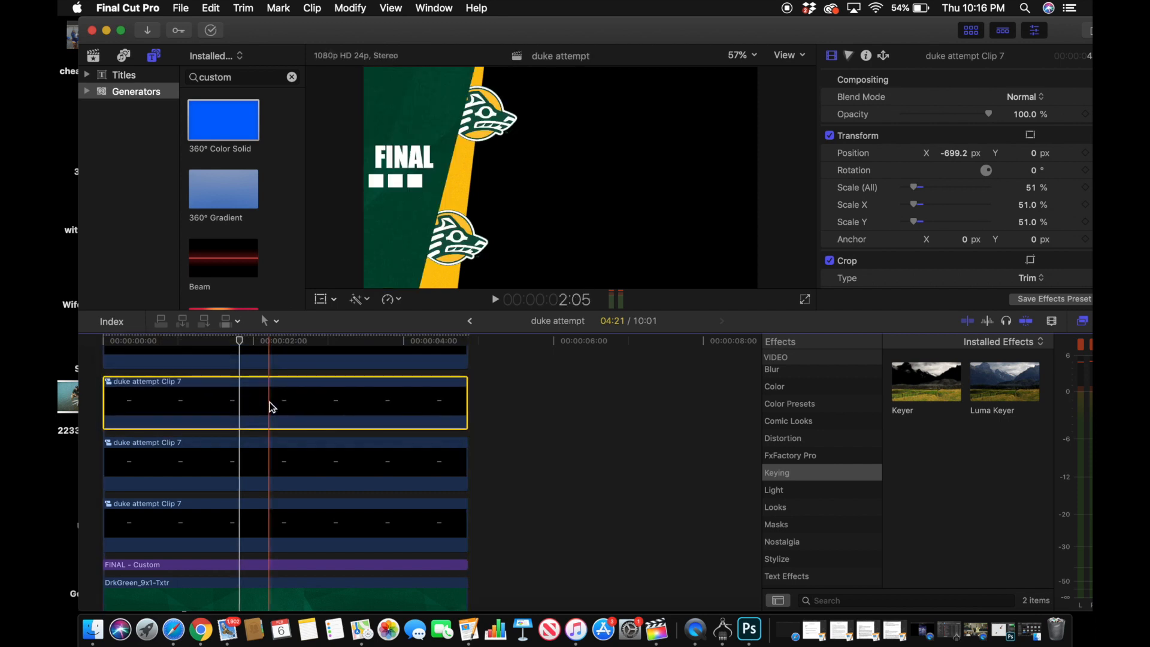
left_click(269, 342)
left_click_drag(954, 155, 953, 153)
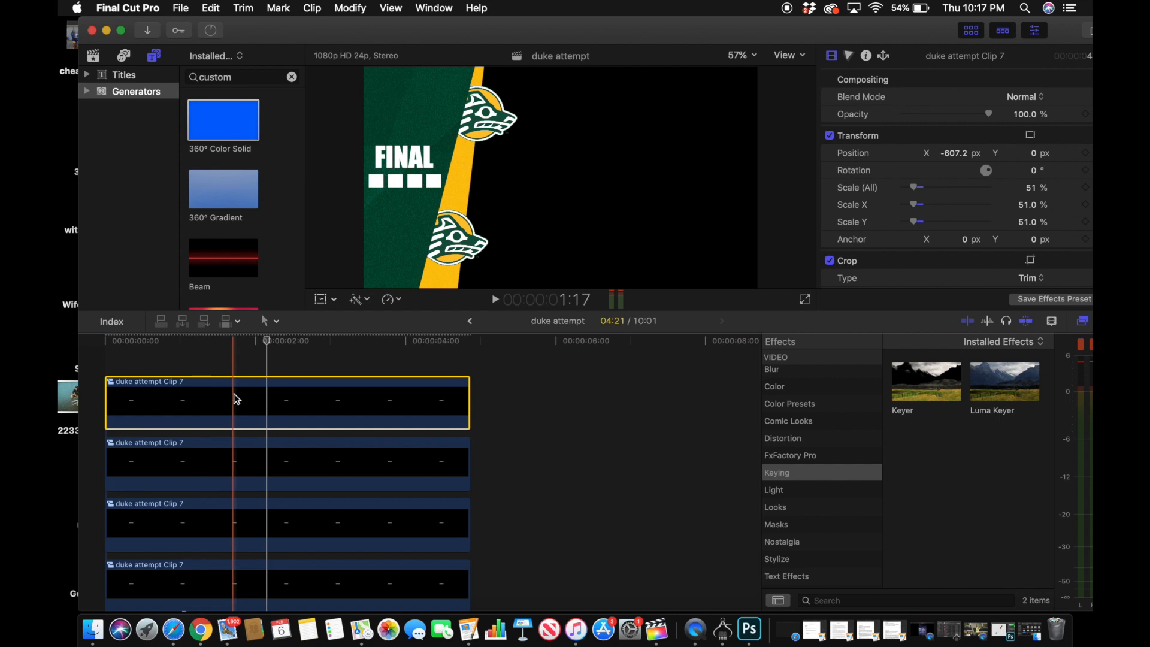
Tint the fourth square green with a Color Board correction, shifting its global, shadow, midtone and highlight color controls into green.
left_click(849, 56)
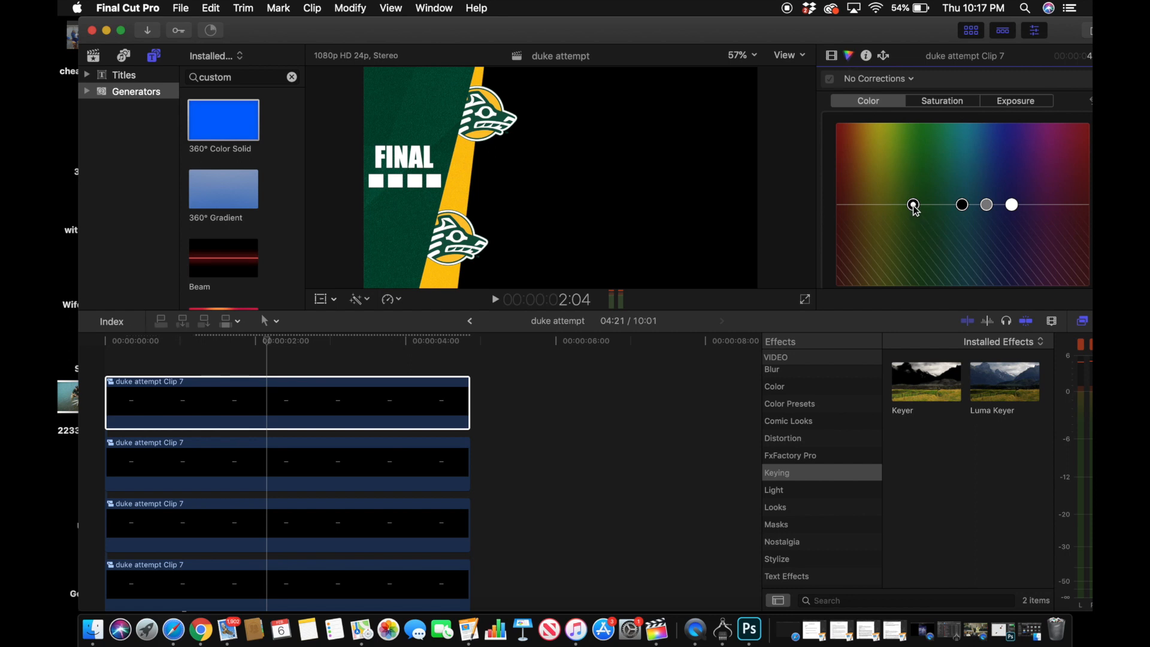
left_click_drag(913, 205, 935, 136)
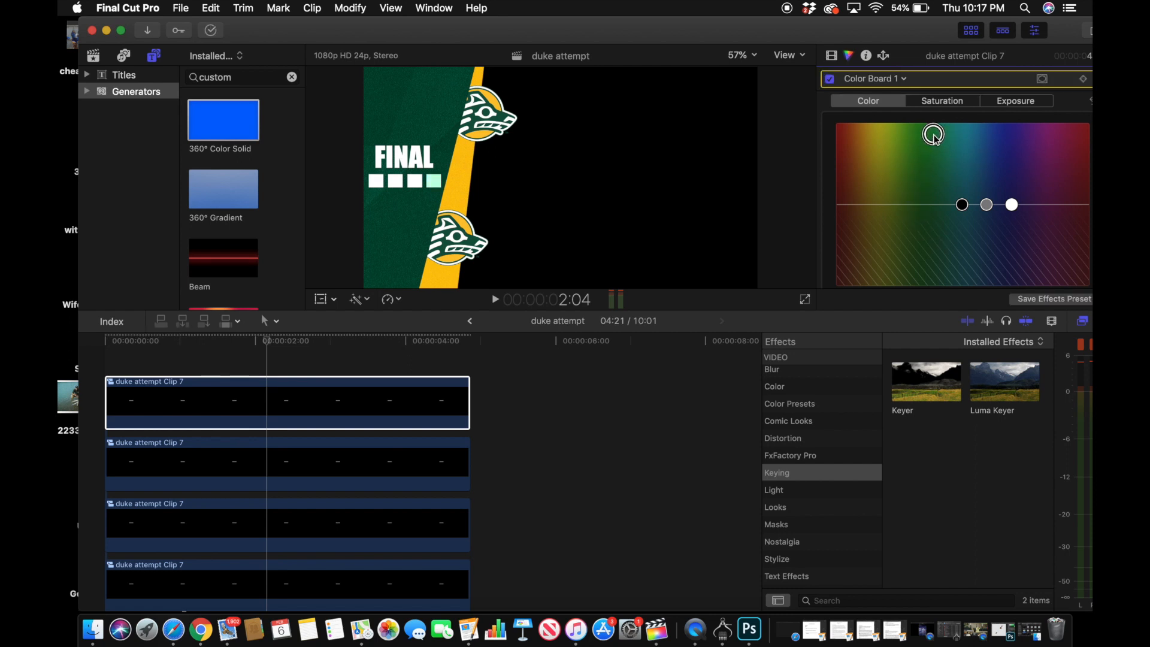
left_click_drag(962, 205, 921, 132)
left_click_drag(989, 207, 918, 132)
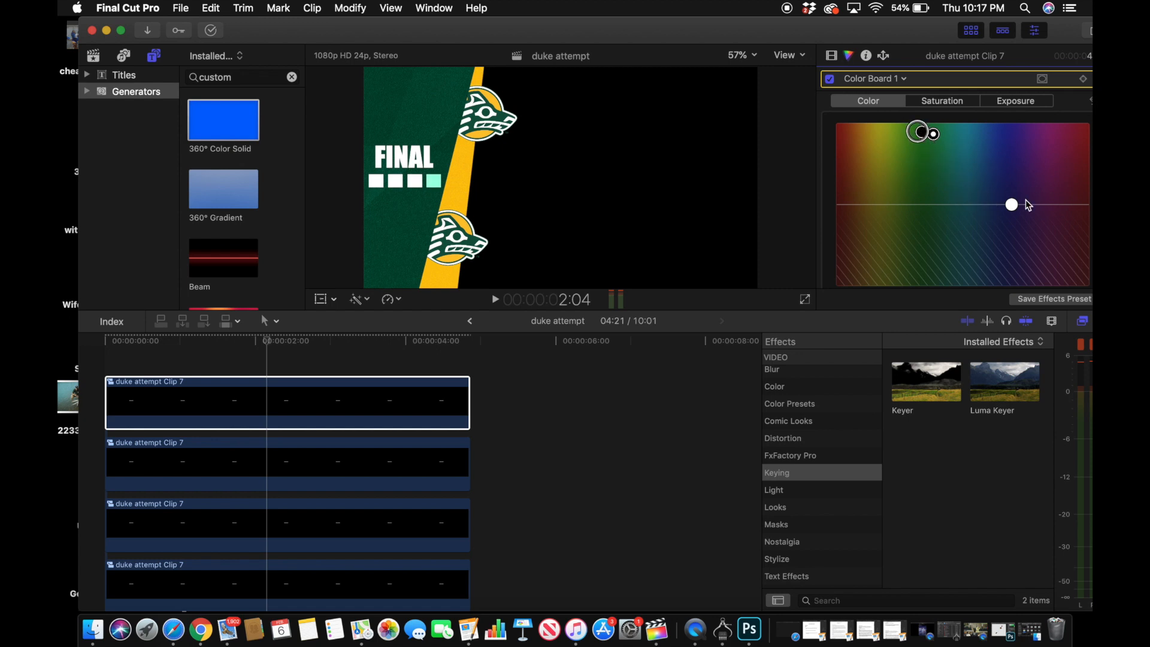
left_click_drag(1012, 205, 922, 138)
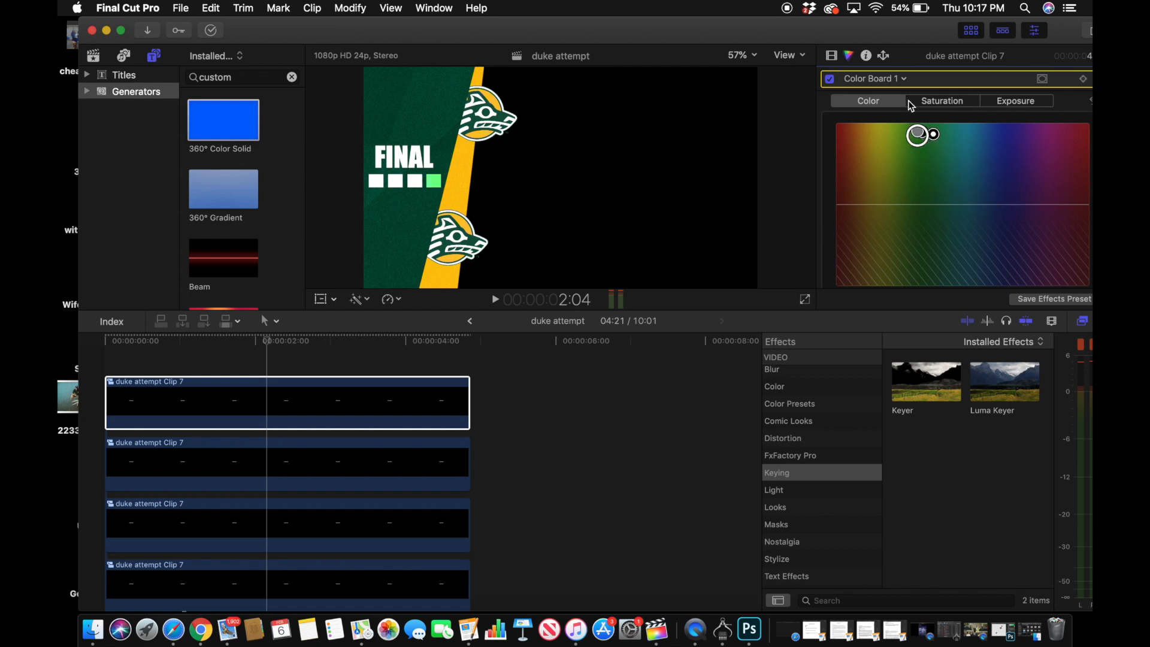
Lower the fourth square's global exposure in the Color Board to deepen its green.
left_click(927, 103)
left_click(1018, 101)
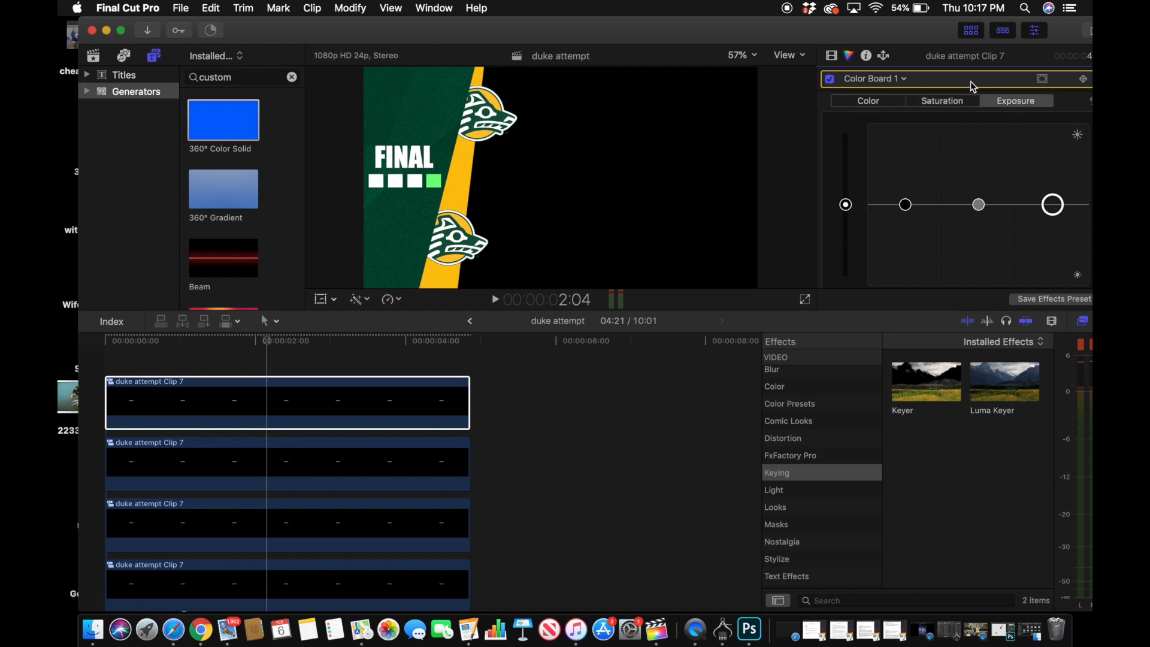
left_click_drag(846, 205, 846, 246)
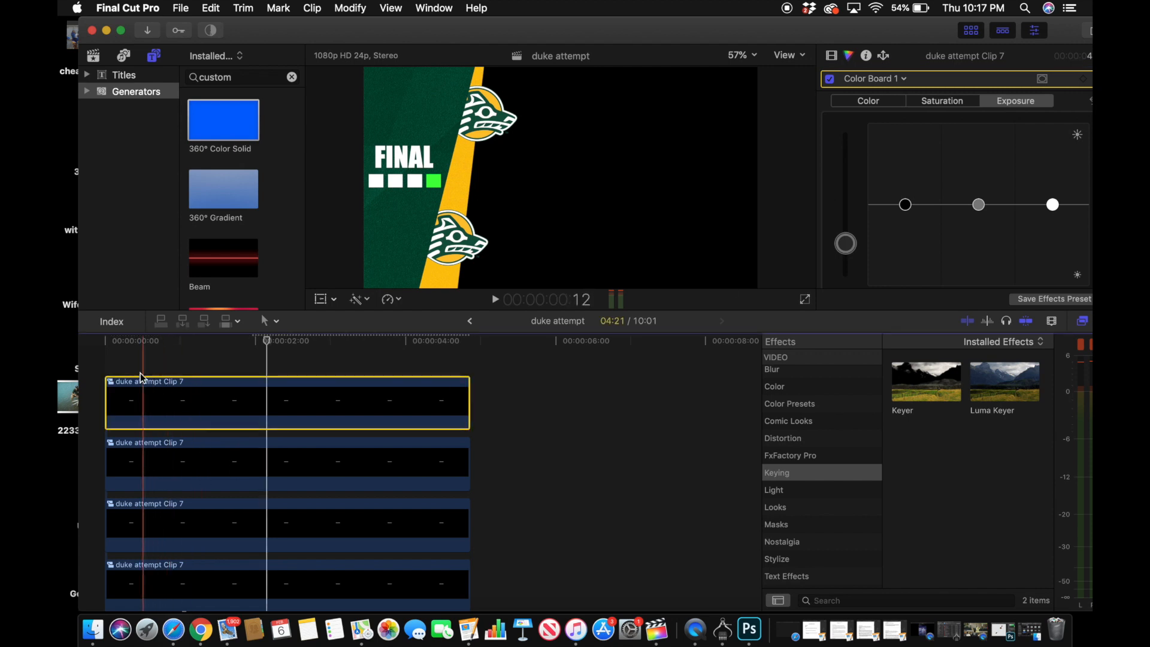
left_click(110, 346)
scroll(172, 398, "down", 2)
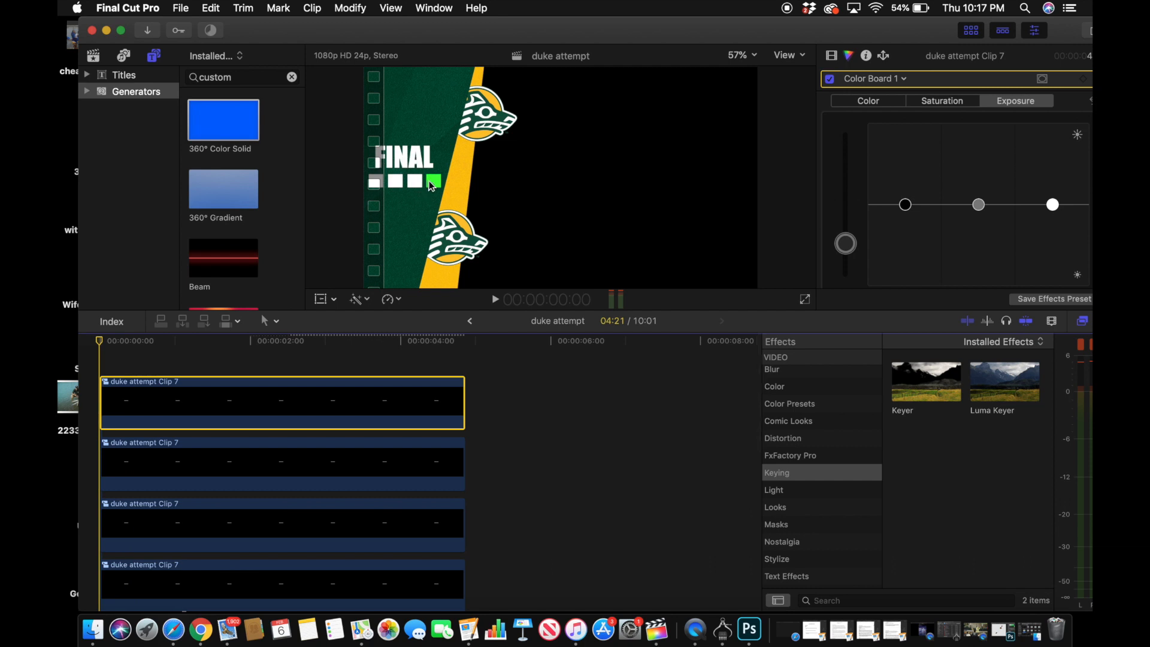
scroll(307, 443, "down", 10)
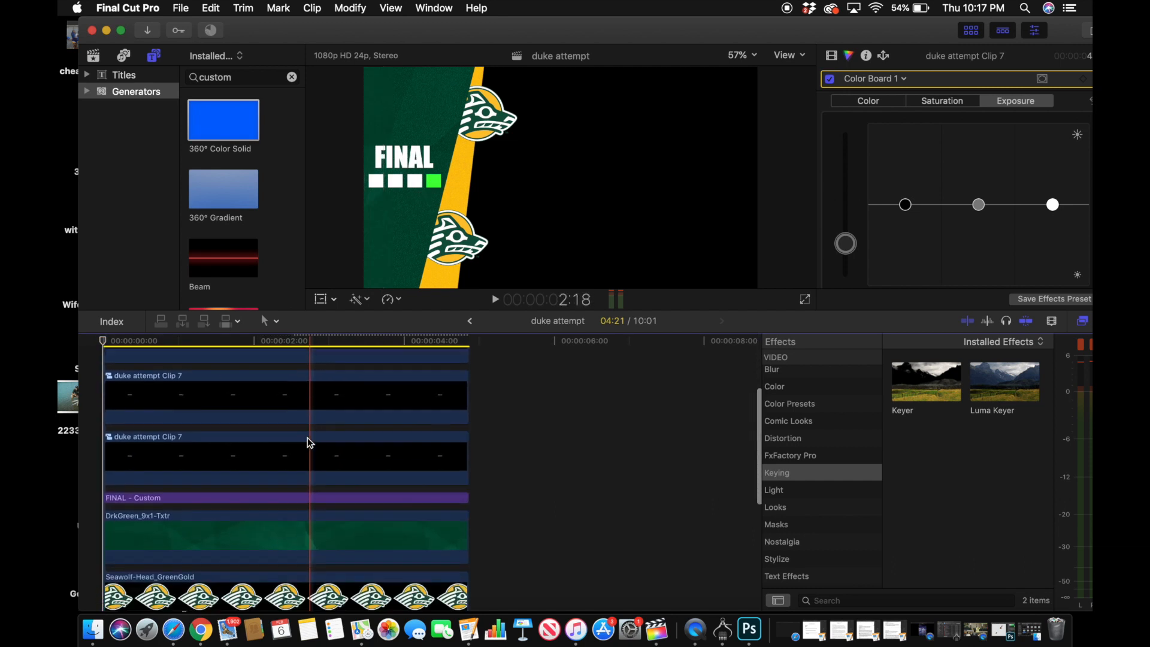
scroll(307, 442, "up", 10)
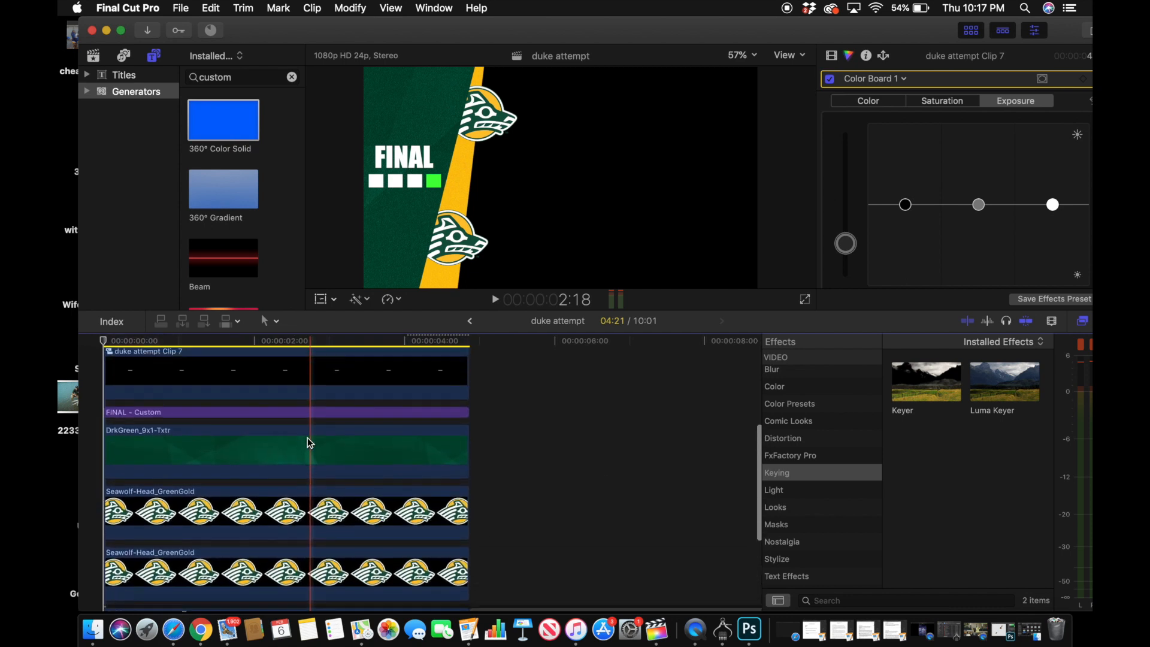